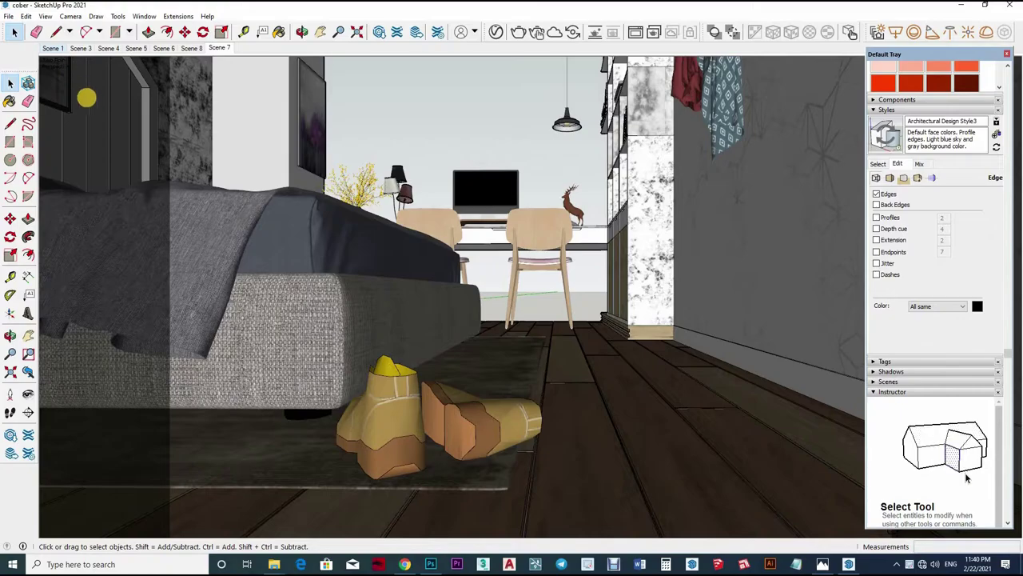
Bring up the context menu of the first scene tab in the 'cober' bedroom model.
{"action": "right_click", "coordinate": [53, 48]}
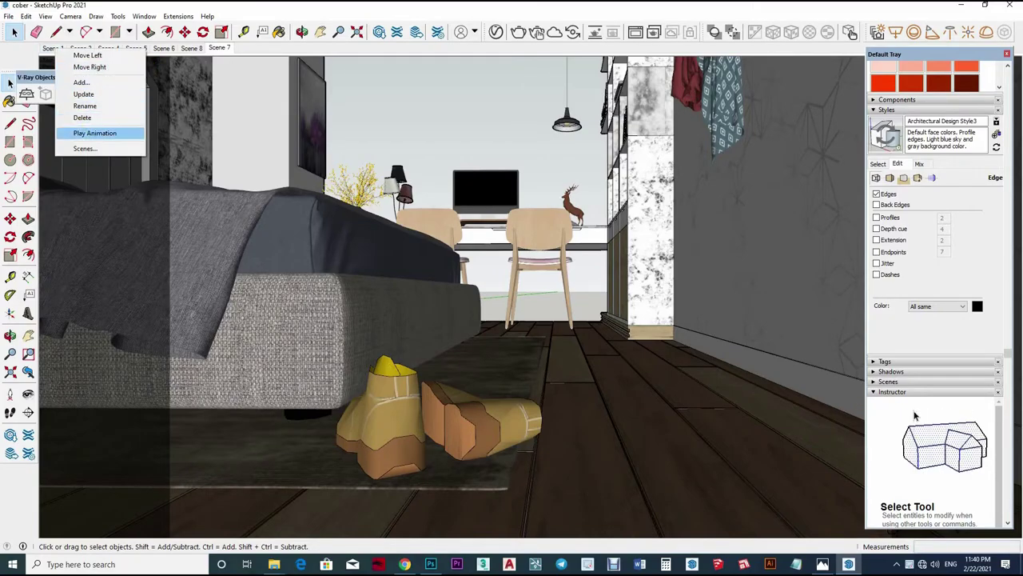
Play the saved scenes as an animation and stop it on the bedroom's front view.
{"action": "left_click", "coordinate": [94, 133]}
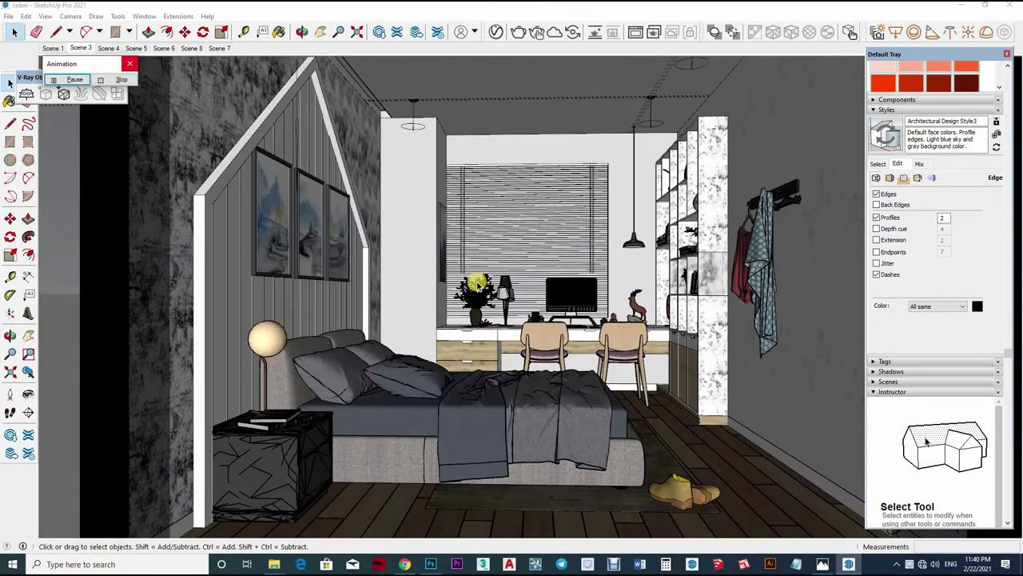
{"action": "left_click", "coordinate": [477, 285]}
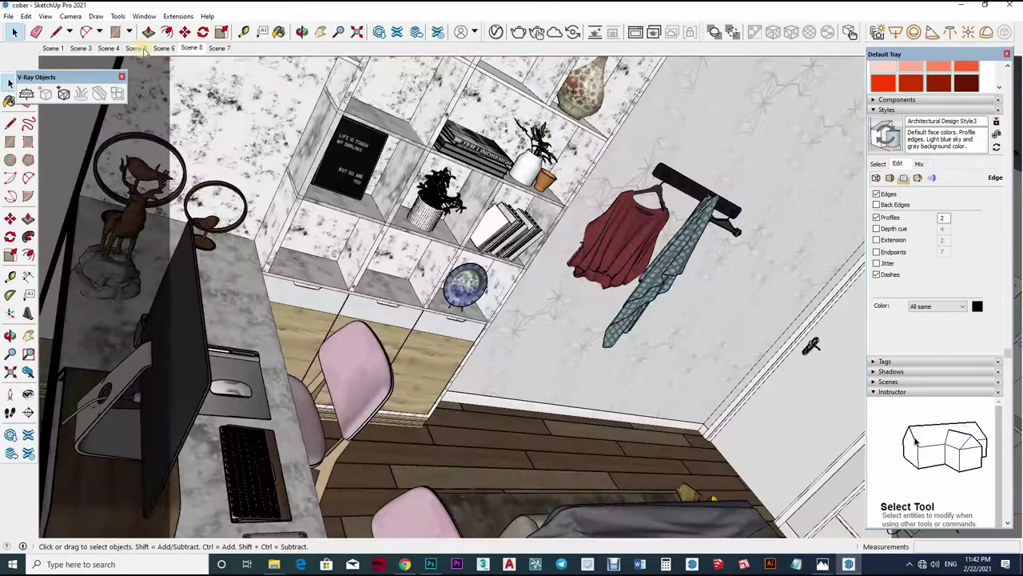
Go to Scene 1 and turn off the dashed edge effect.
{"action": "left_click", "coordinate": [217, 48]}
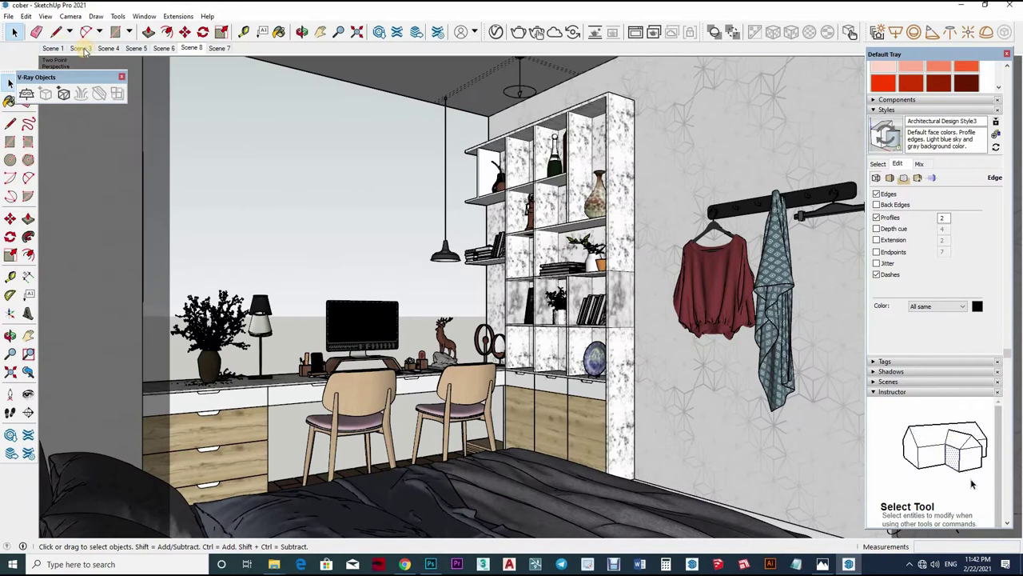
{"action": "left_click", "coordinate": [55, 48]}
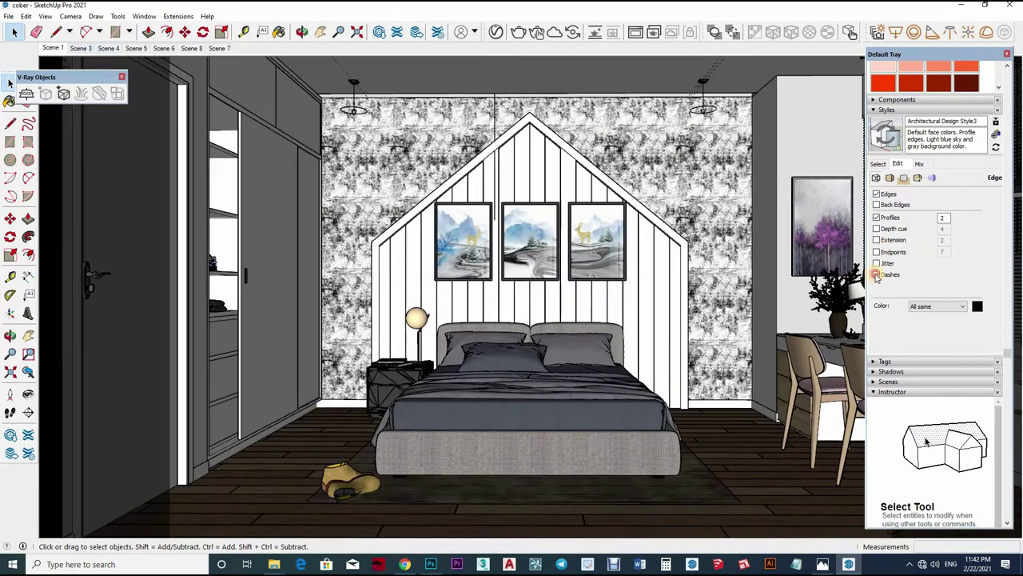
{"action": "left_click", "coordinate": [877, 217]}
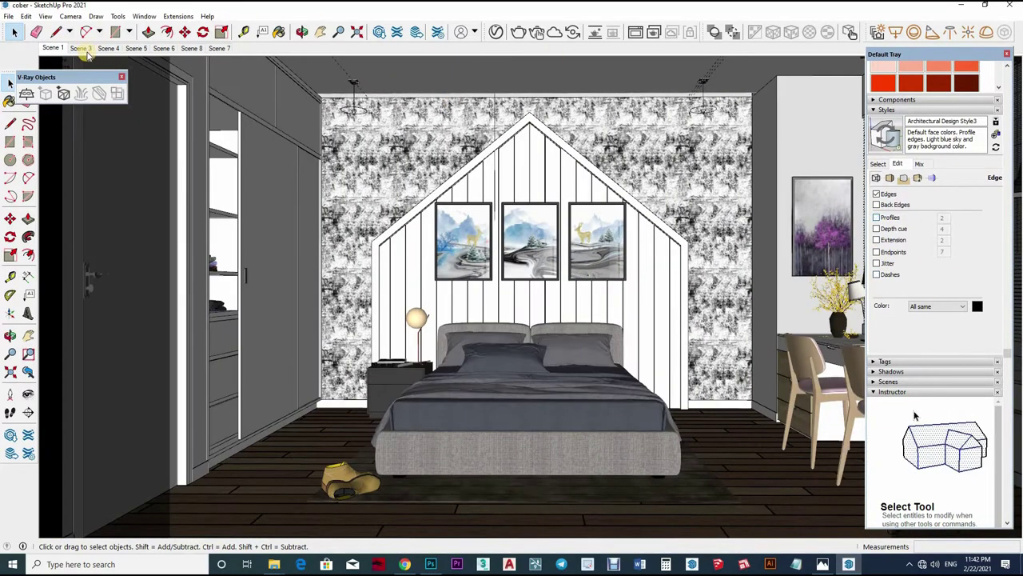
Update Scene 1, saving the edge changes as a new style, and open the V-Ray Asset Editor.
{"action": "right_click", "coordinate": [49, 48]}
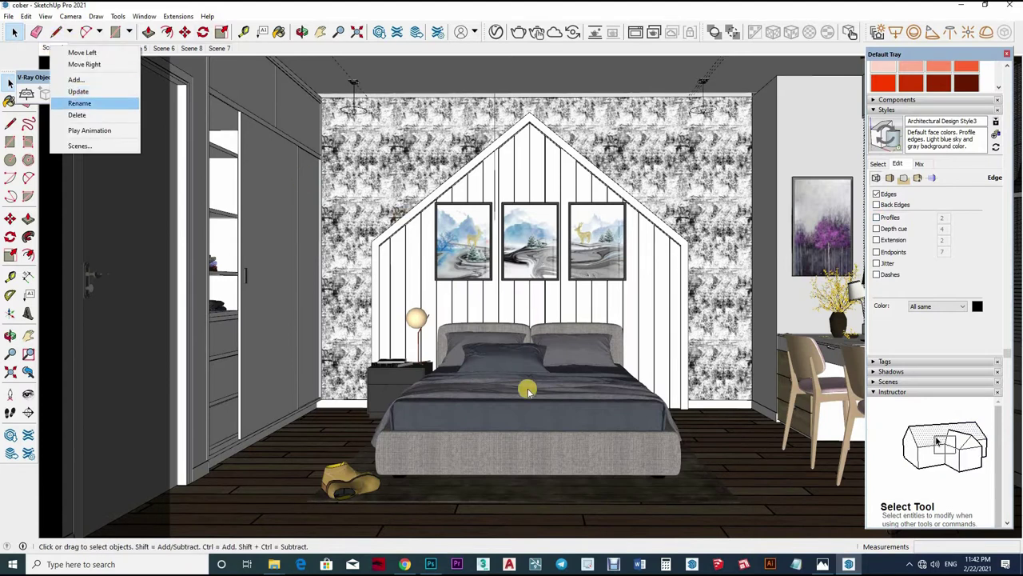
{"action": "left_click", "coordinate": [68, 94]}
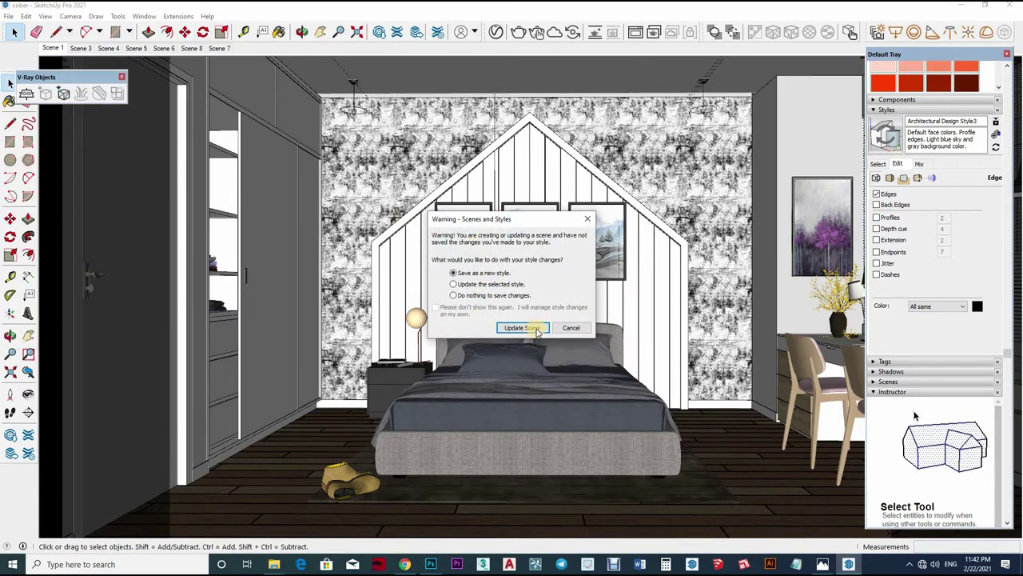
{"action": "left_click", "coordinate": [522, 328]}
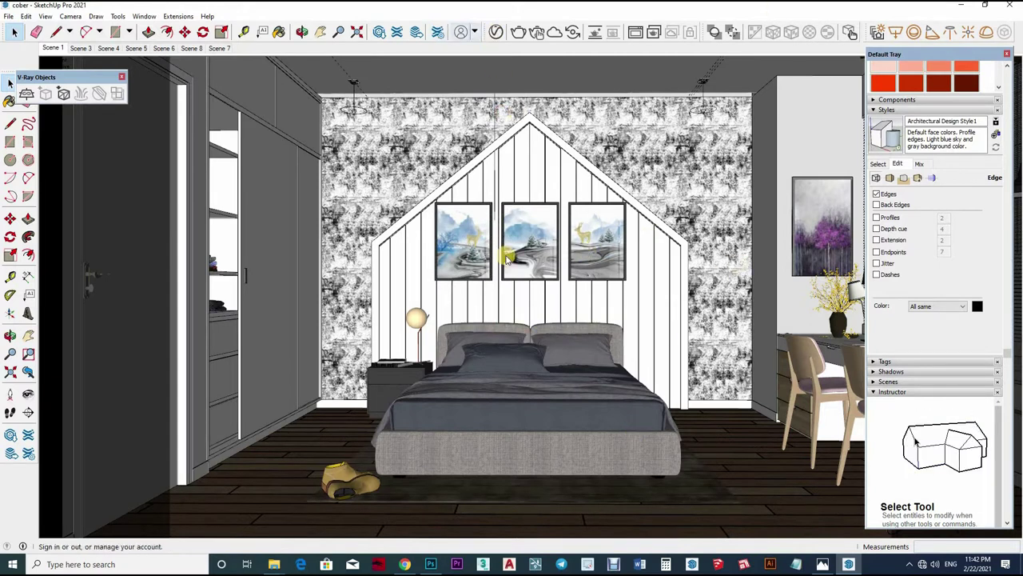
{"action": "left_click", "coordinate": [495, 32]}
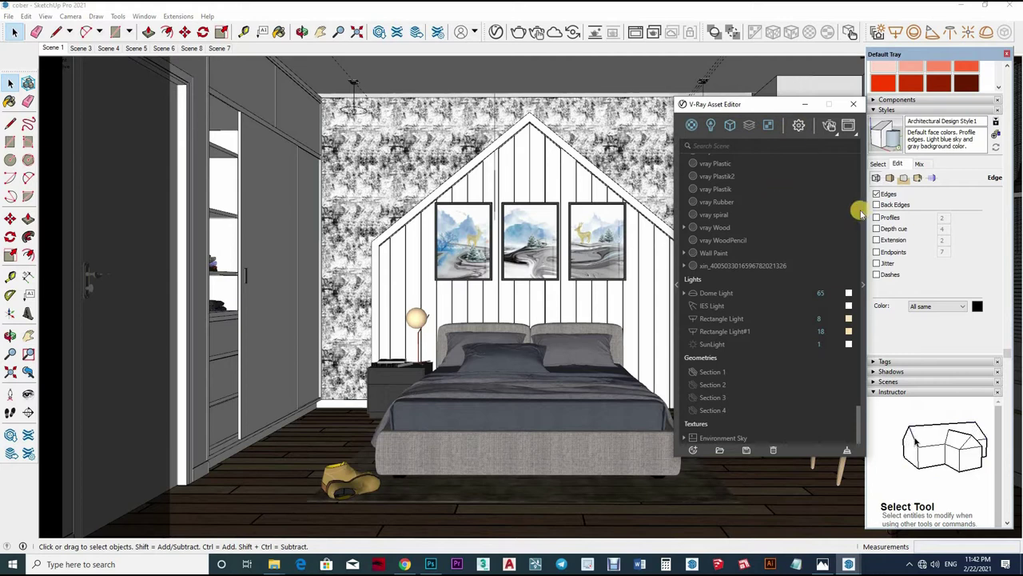
Move the Asset Editor aside and load Material~ by sampling it in the model.
{"action": "left_click", "coordinate": [802, 128]}
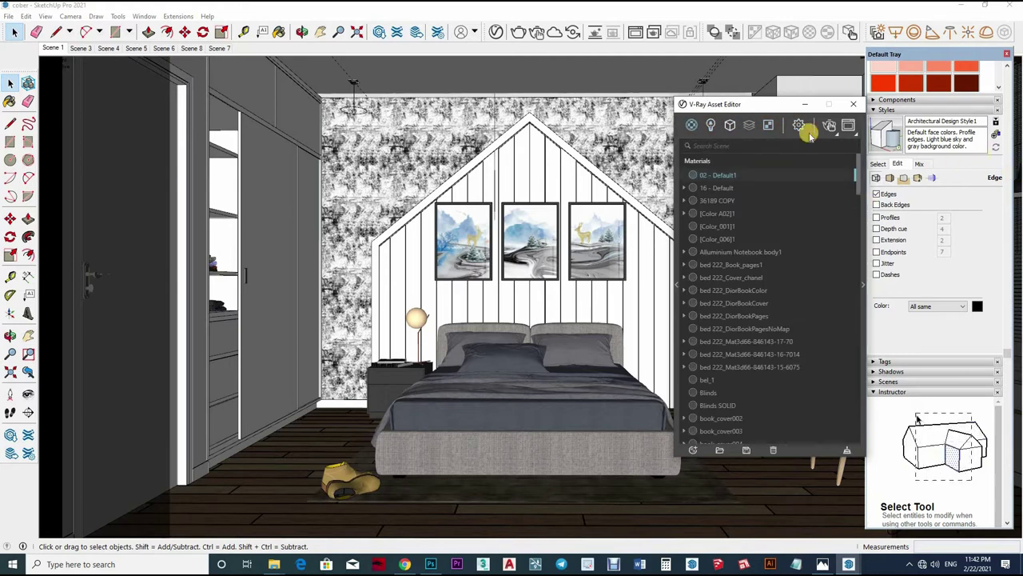
{"action": "left_click_drag", "start_coordinate": [780, 105], "coordinate": [715, 78]}
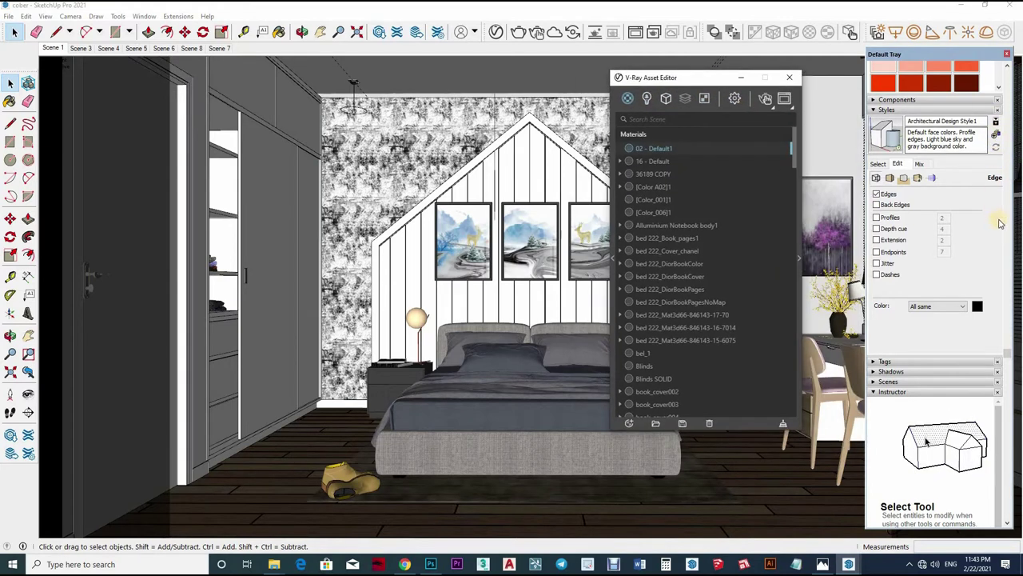
{"action": "key", "text": "b"}
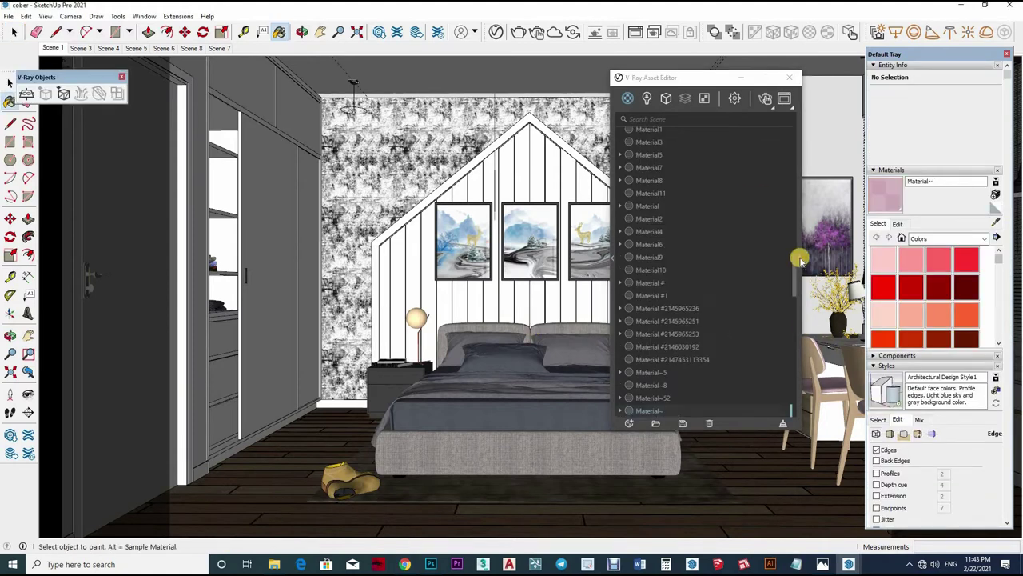
{"action": "left_click", "coordinate": [799, 258]}
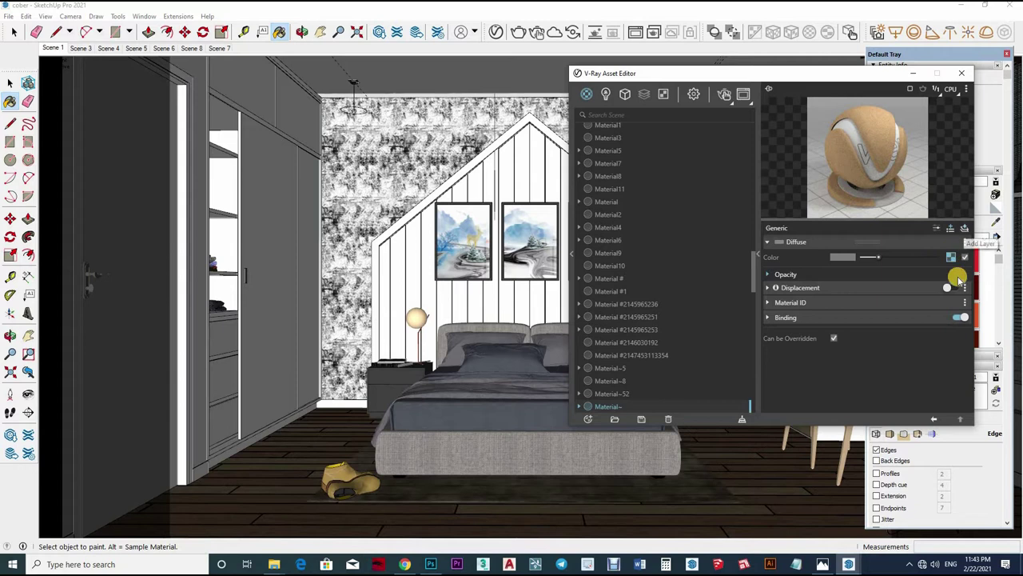
Add a Reflective Coat layer to Material~.
{"action": "left_click", "coordinate": [964, 229]}
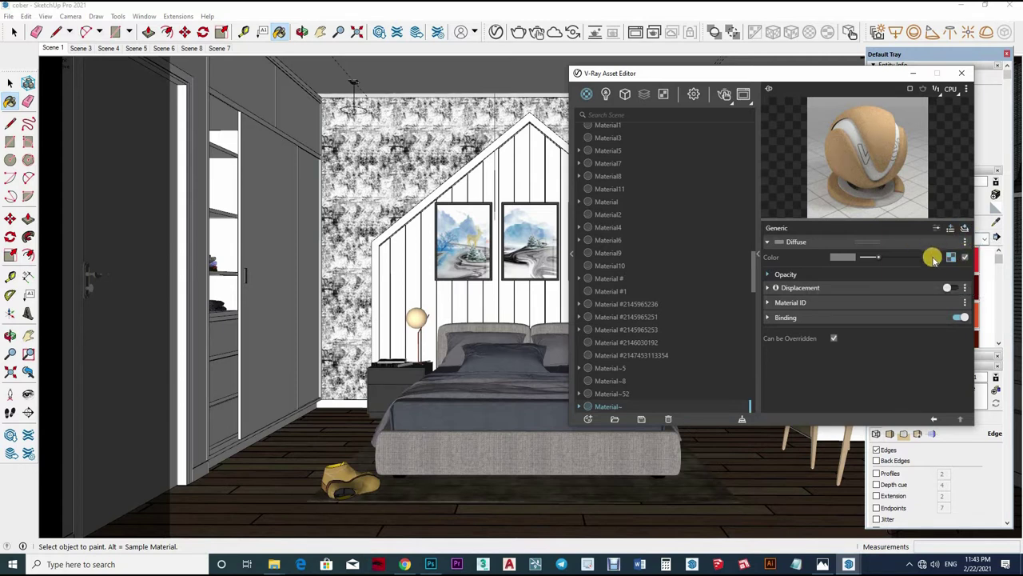
{"action": "left_click", "coordinate": [963, 230]}
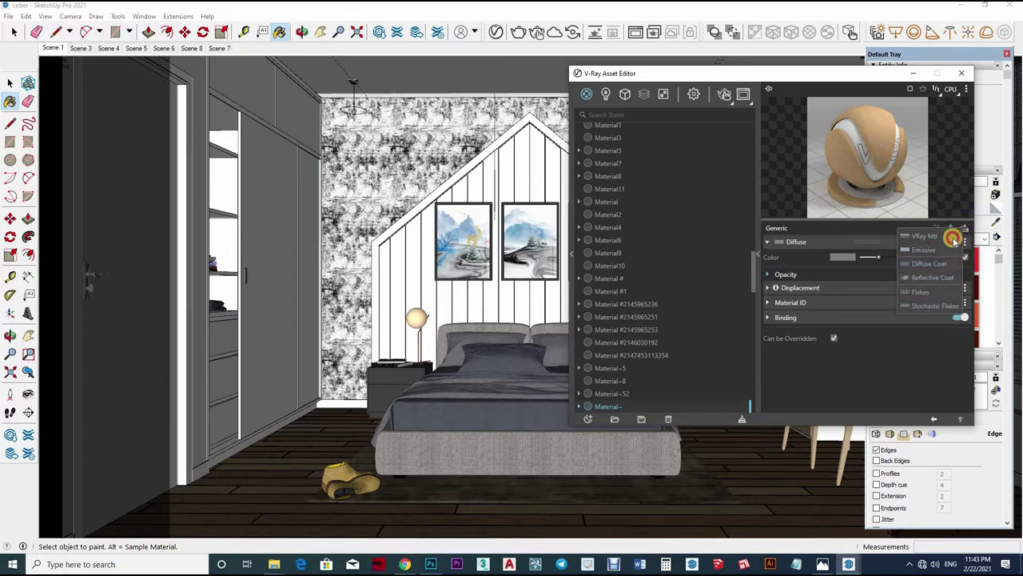
{"action": "left_click", "coordinate": [951, 232]}
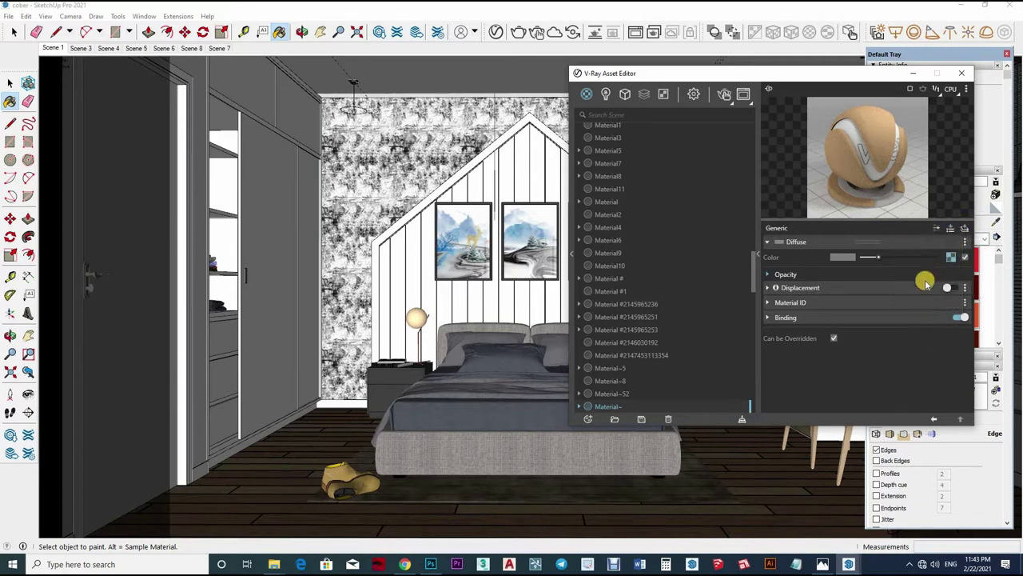
{"action": "left_click", "coordinate": [940, 228]}
{"action": "left_click", "coordinate": [965, 231]}
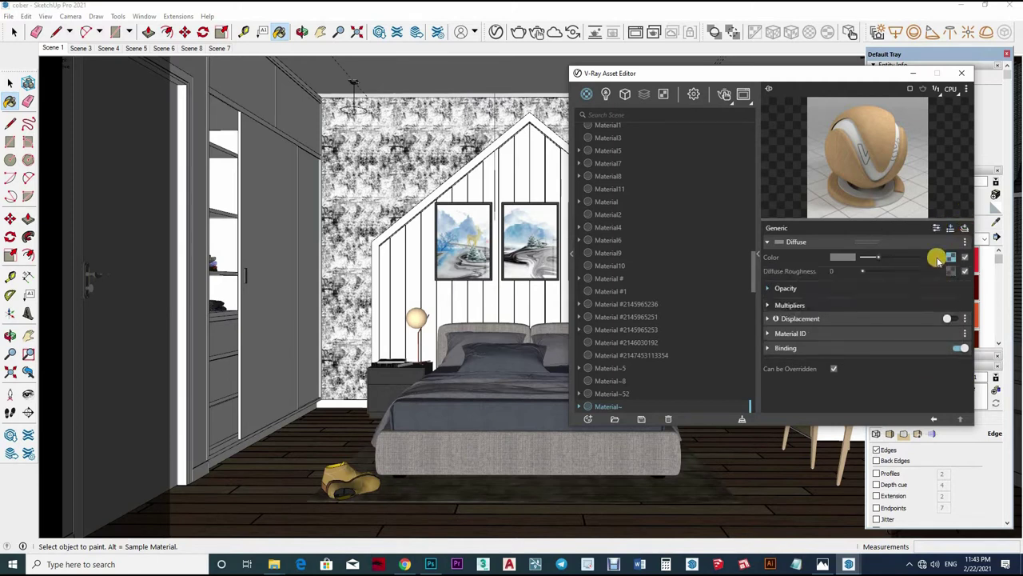
{"action": "left_click", "coordinate": [938, 260]}
{"action": "key", "text": "Down"}
{"action": "key", "text": "Down"}
{"action": "key", "text": "Return"}
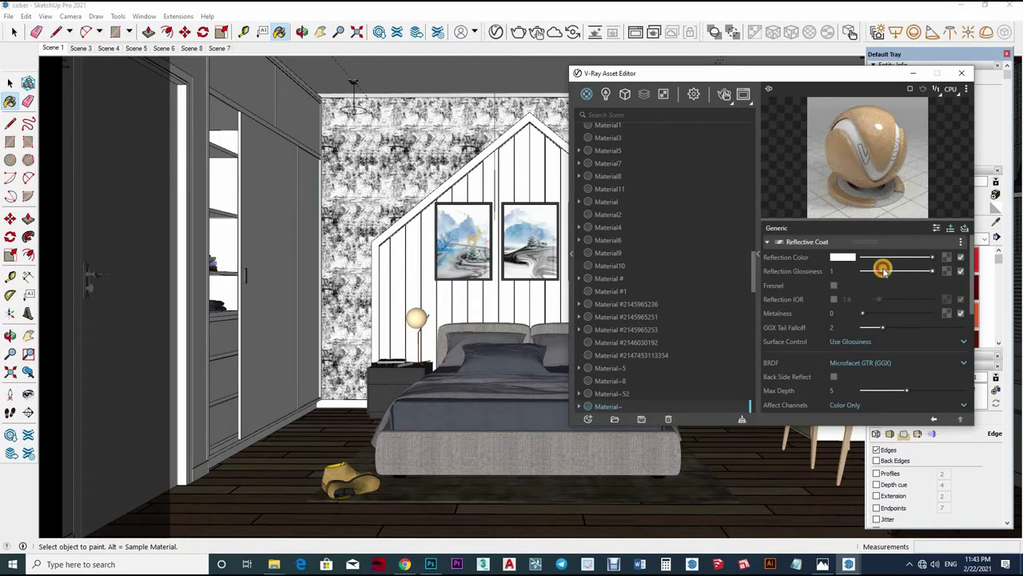
Set the coat's reflection glossiness to 0.65, then sample Color C05.
{"action": "left_click_drag", "start_coordinate": [883, 270], "coordinate": [895, 270]}
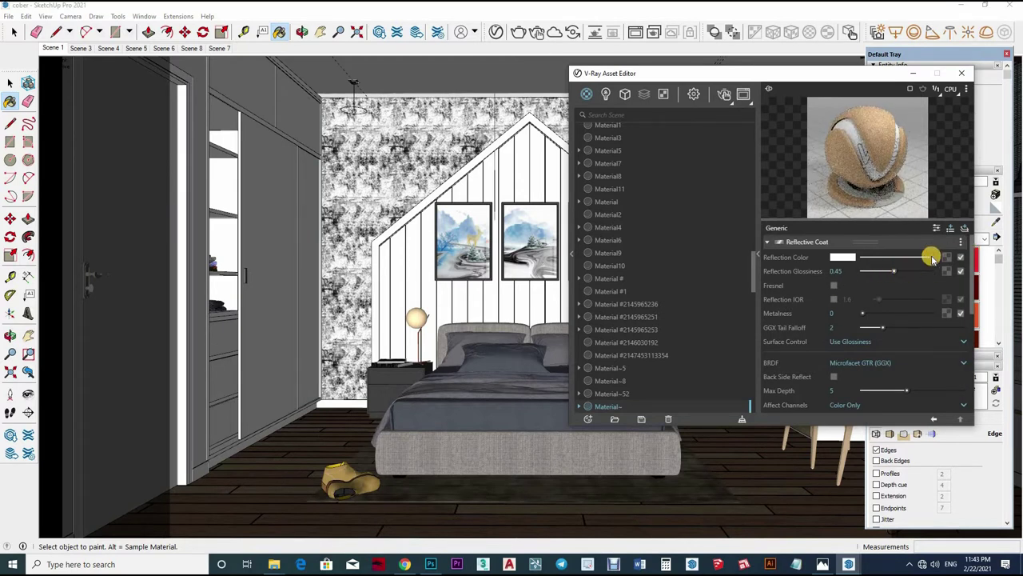
{"action": "left_click", "coordinate": [921, 259]}
{"action": "left_click", "coordinate": [841, 271]}
{"action": "type", "text": "0.65"}
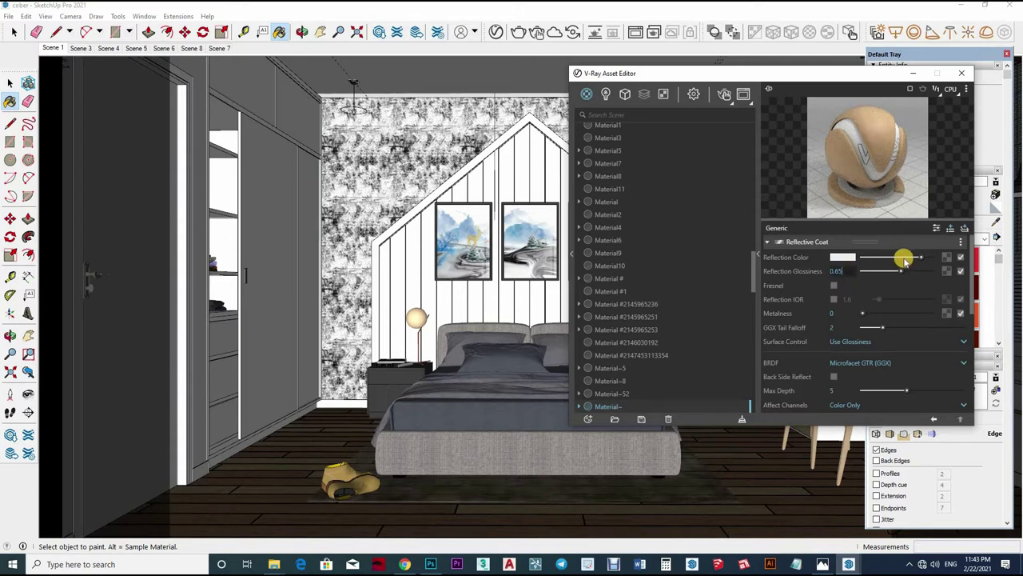
{"action": "key", "text": "Return"}
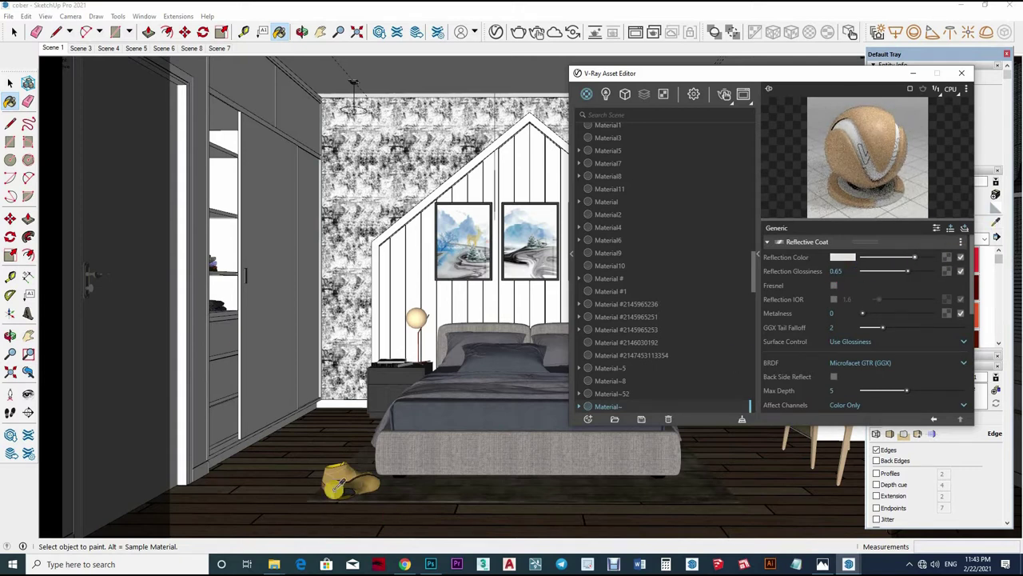
{"action": "left_click", "coordinate": [256, 364], "text": "alt"}
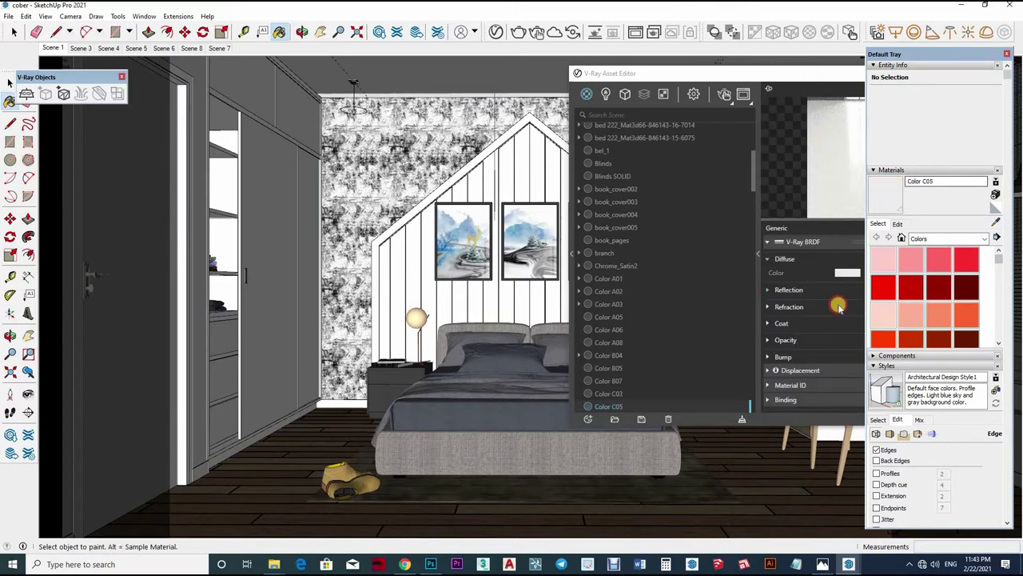
Inspect the Reflection and Refraction settings of Color C05 and Color C03.
{"action": "left_click", "coordinate": [840, 302]}
{"action": "left_click", "coordinate": [875, 290]}
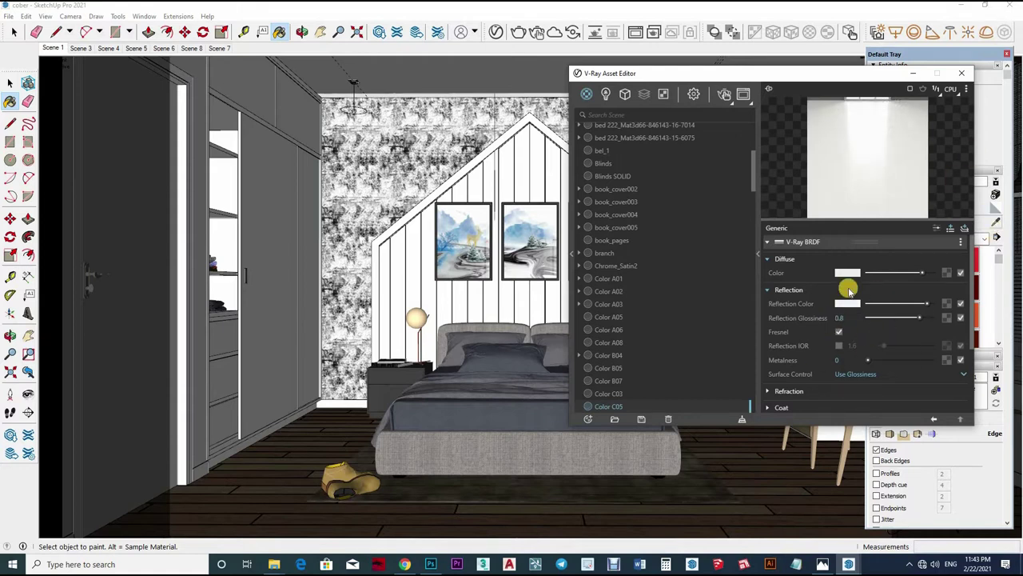
{"action": "scroll", "coordinate": [877, 329], "scroll_direction": "down", "scroll_amount": 3}
{"action": "left_click", "coordinate": [924, 291]}
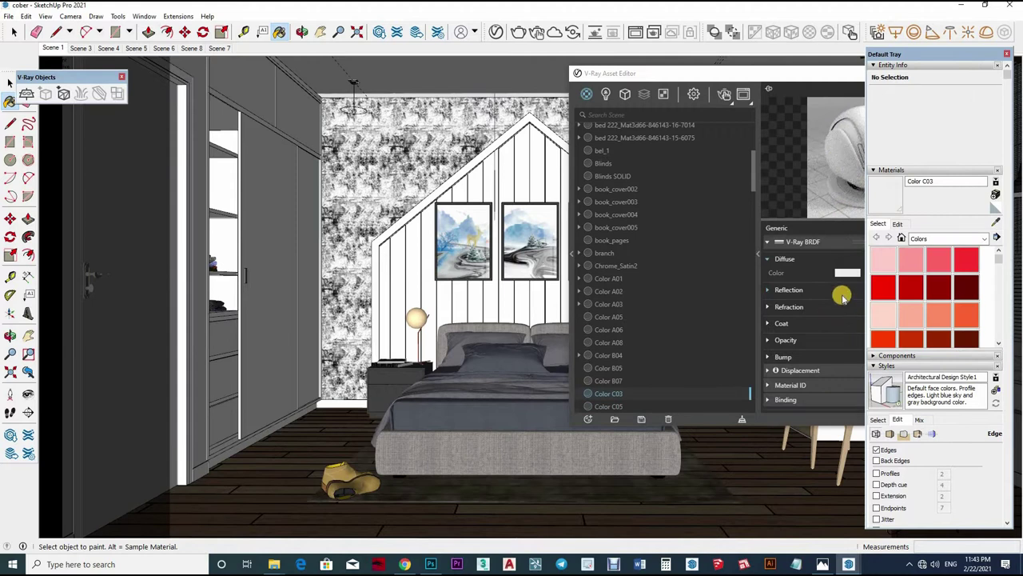
{"action": "left_click", "coordinate": [919, 292]}
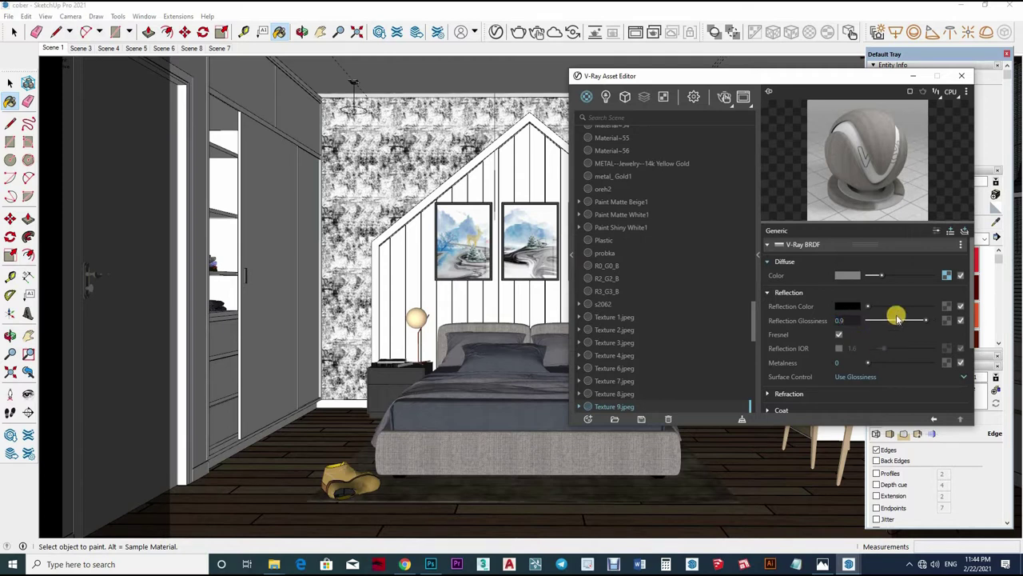
Expand Bump for Texture 9.jpeg and assign a texture as its bump map.
{"action": "scroll", "coordinate": [864, 336], "scroll_direction": "down", "scroll_amount": 3}
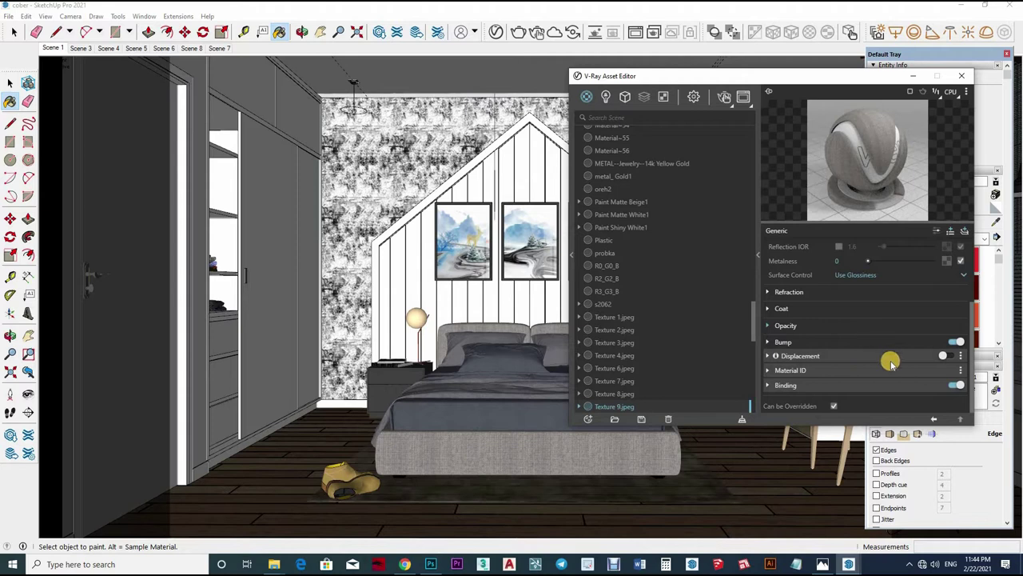
{"action": "scroll", "coordinate": [884, 368], "scroll_direction": "up", "scroll_amount": 2}
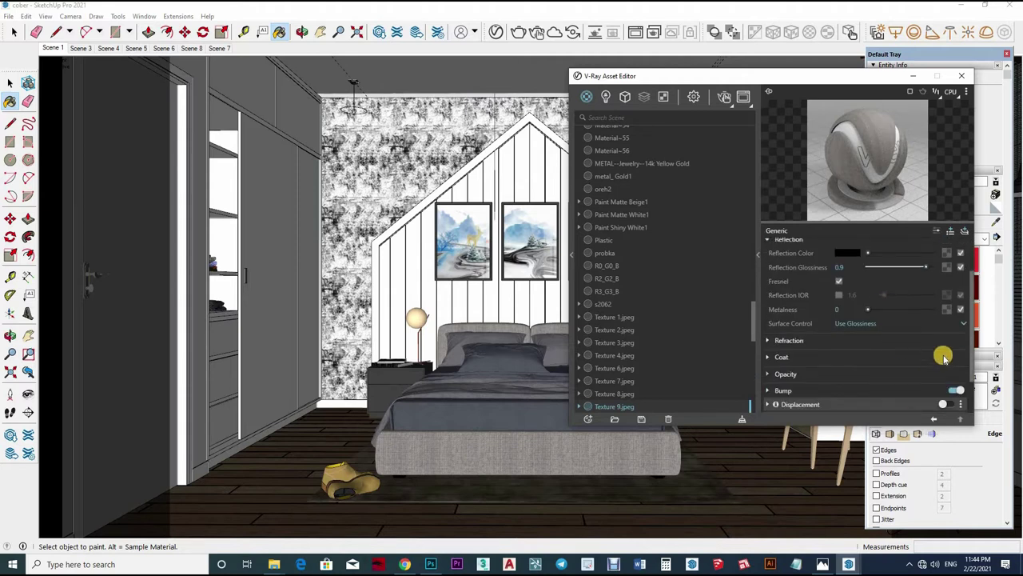
{"action": "scroll", "coordinate": [948, 343], "scroll_direction": "down", "scroll_amount": 2}
{"action": "left_click", "coordinate": [950, 326]}
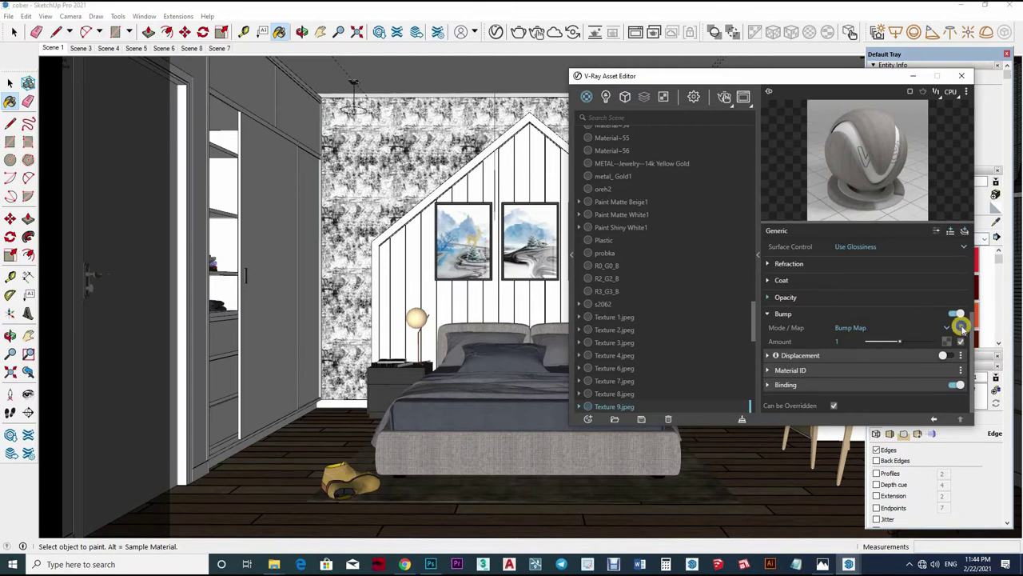
{"action": "left_click", "coordinate": [959, 327]}
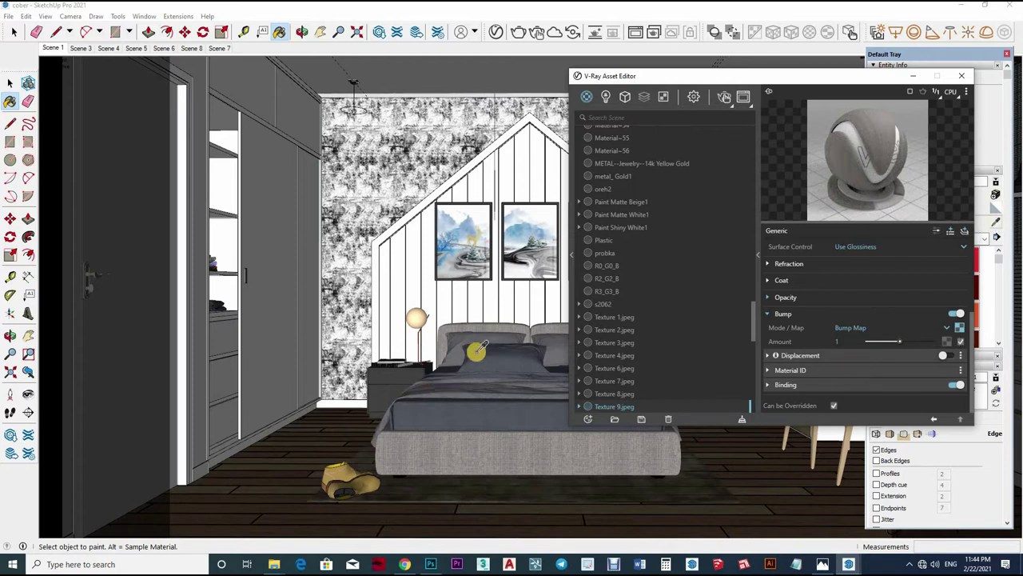
Alt-sample Color A06 from the model and bring its settings up.
{"action": "key", "text": "alt"}
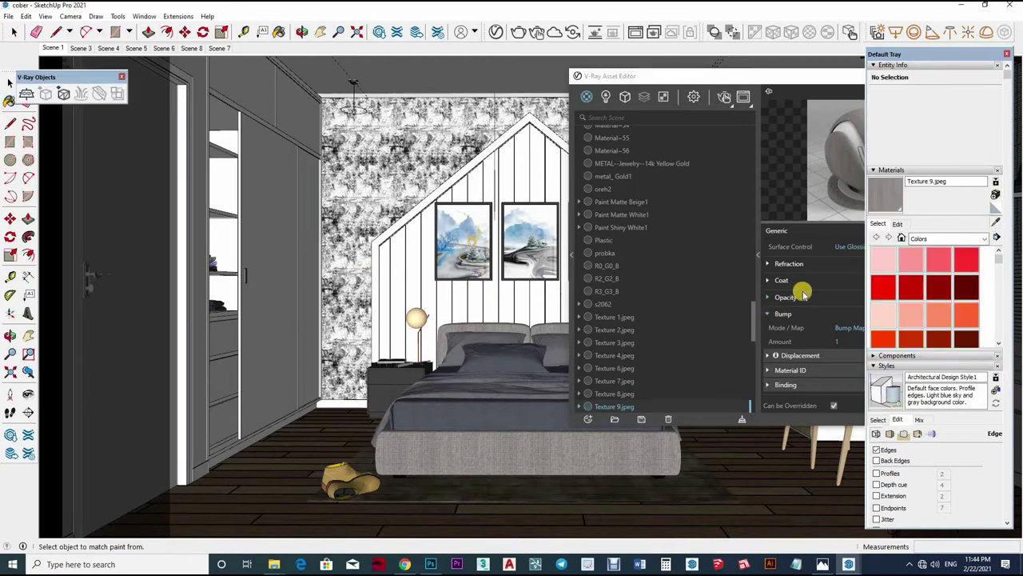
{"action": "left_click", "coordinate": [805, 71], "text": "alt"}
{"action": "left_click", "coordinate": [835, 300]}
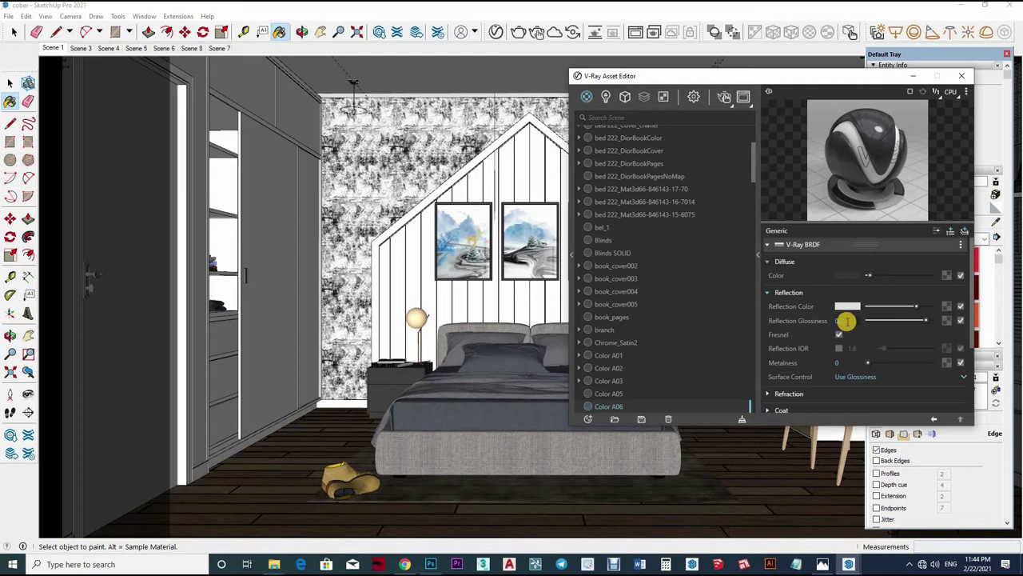
Set Color A06 reflection glossiness to 0.85 and Color B05 emissive intensity to 5.
{"action": "left_click", "coordinate": [664, 360]}
{"action": "left_click", "coordinate": [814, 273], "text": "alt"}
{"action": "left_click", "coordinate": [840, 351], "text": "alt"}
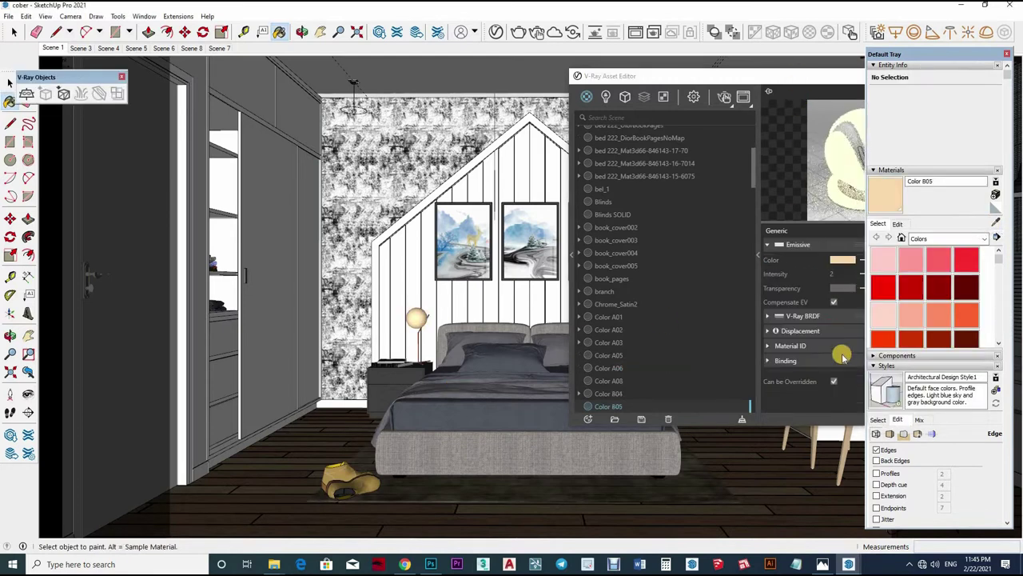
{"action": "left_click", "coordinate": [824, 278]}
{"action": "mouse_move", "coordinate": [823, 276]}
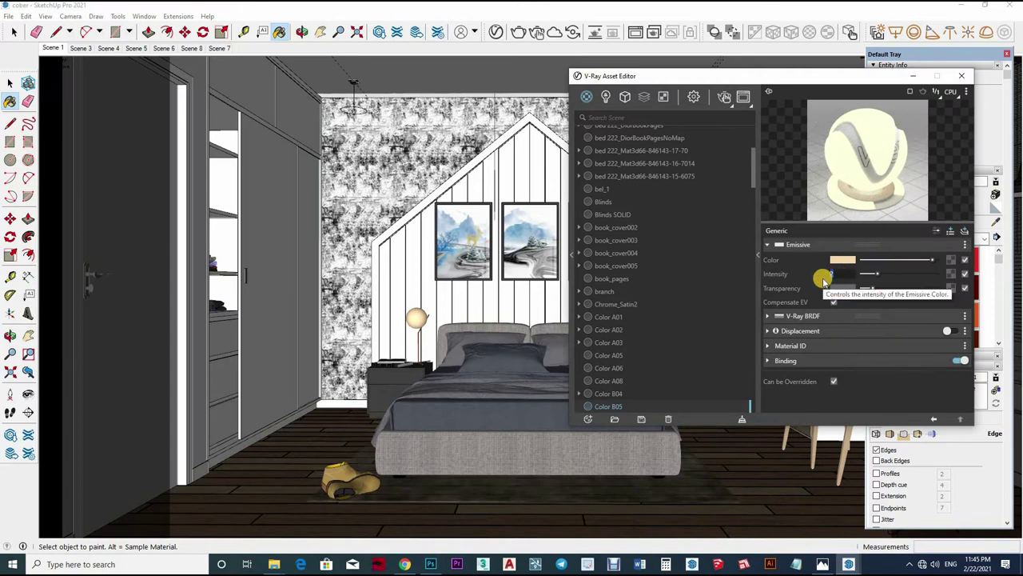
{"action": "type", "text": "5"}
{"action": "key", "text": "Return"}
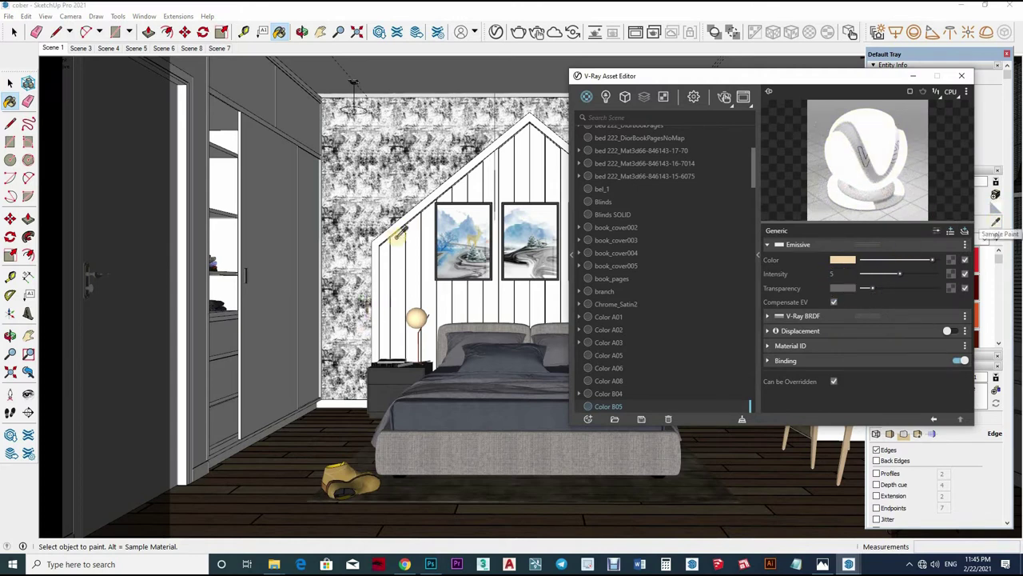
Add a Reflective Coat with 0.65 glossiness to the beige wood material.
{"action": "left_click", "coordinate": [388, 156]}
{"action": "left_click", "coordinate": [468, 201], "text": "alt"}
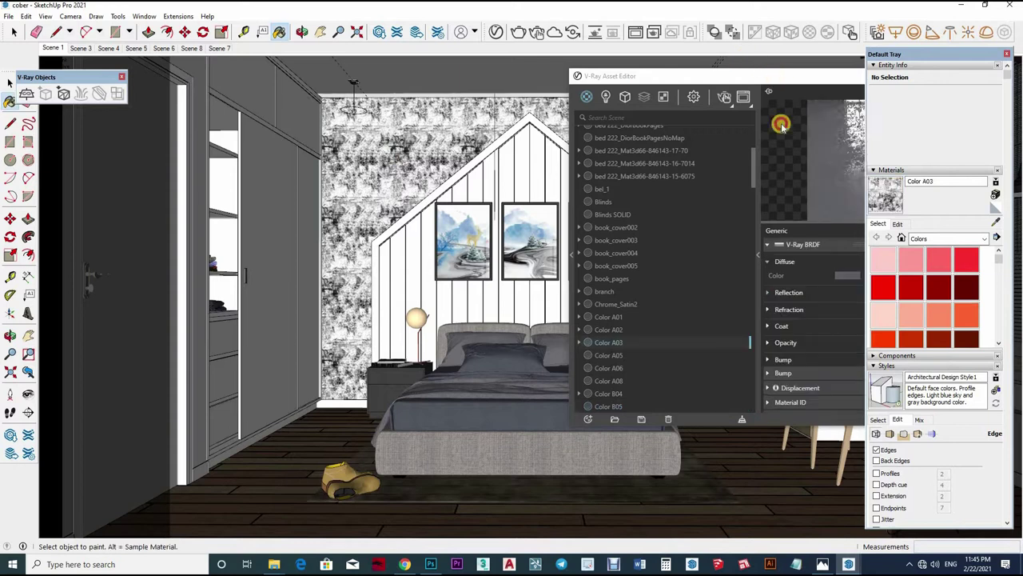
{"action": "left_click", "coordinate": [839, 307]}
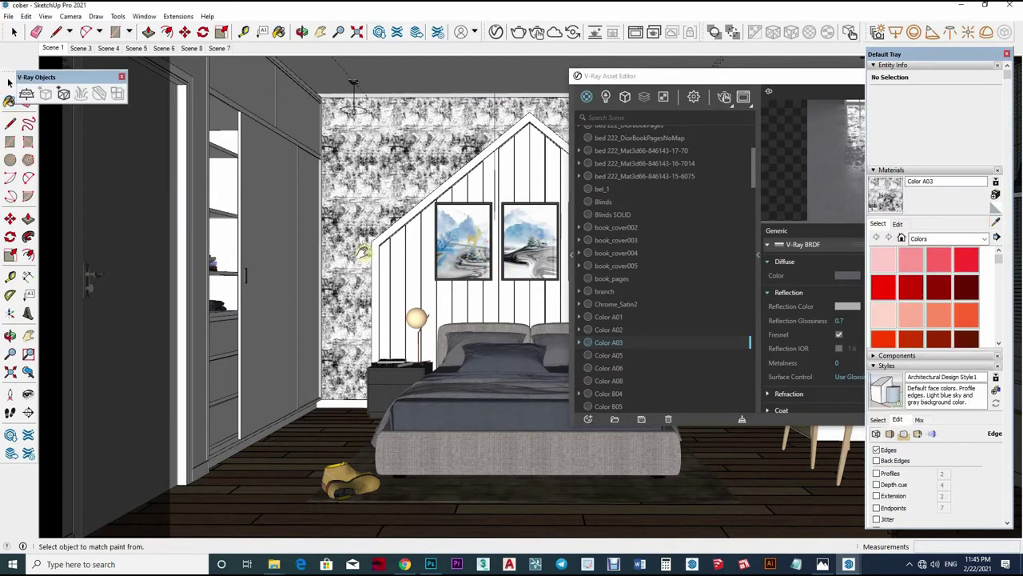
{"action": "mouse_move", "coordinate": [450, 277]}
{"action": "middle_mouse_down"}
{"action": "mouse_move", "coordinate": [417, 383]}
{"action": "mouse_move", "coordinate": [480, 336]}
{"action": "middle_mouse_up"}
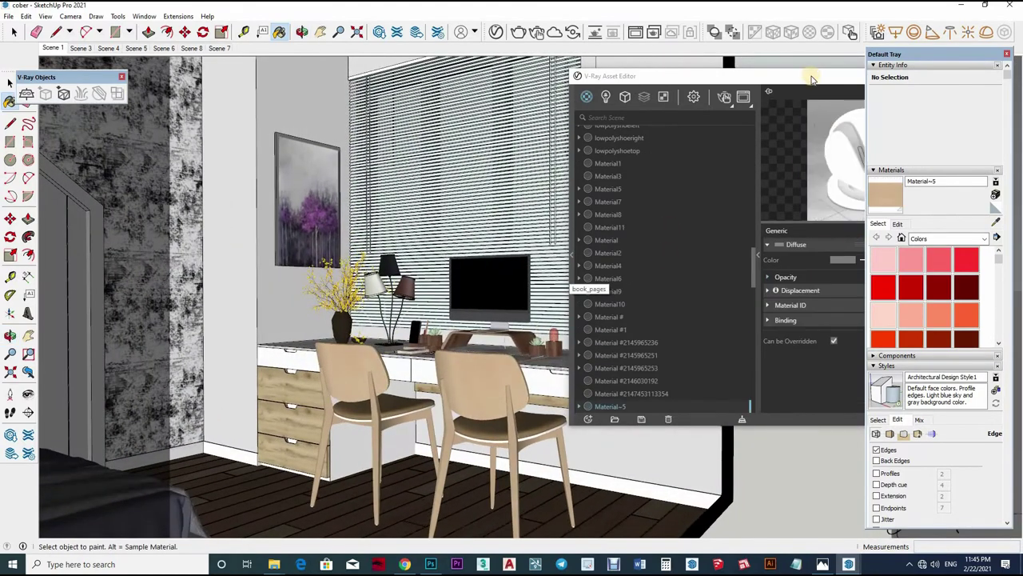
{"action": "left_click", "coordinate": [811, 79]}
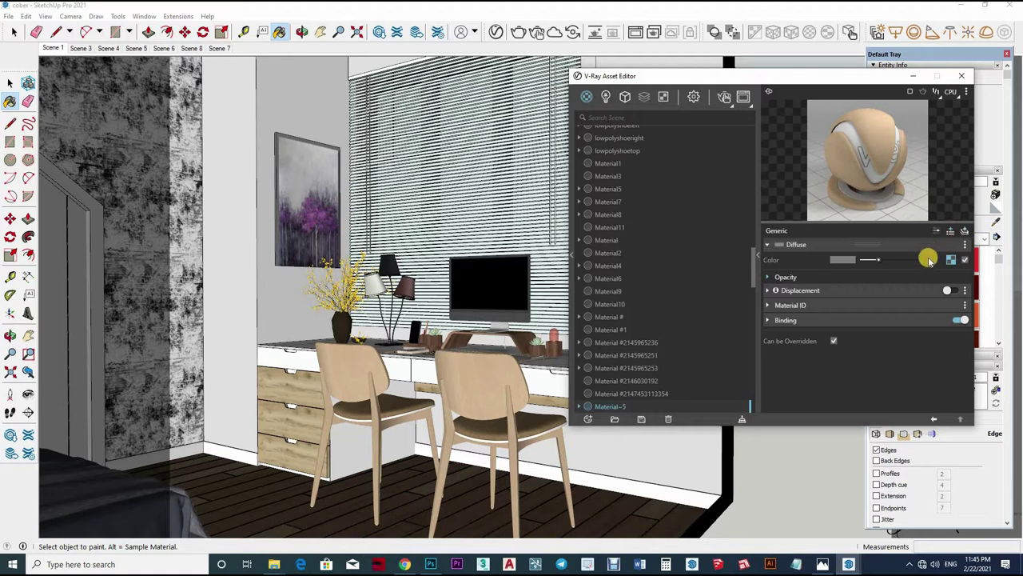
{"action": "left_click", "coordinate": [846, 273]}
{"action": "type", "text": "0.65"}
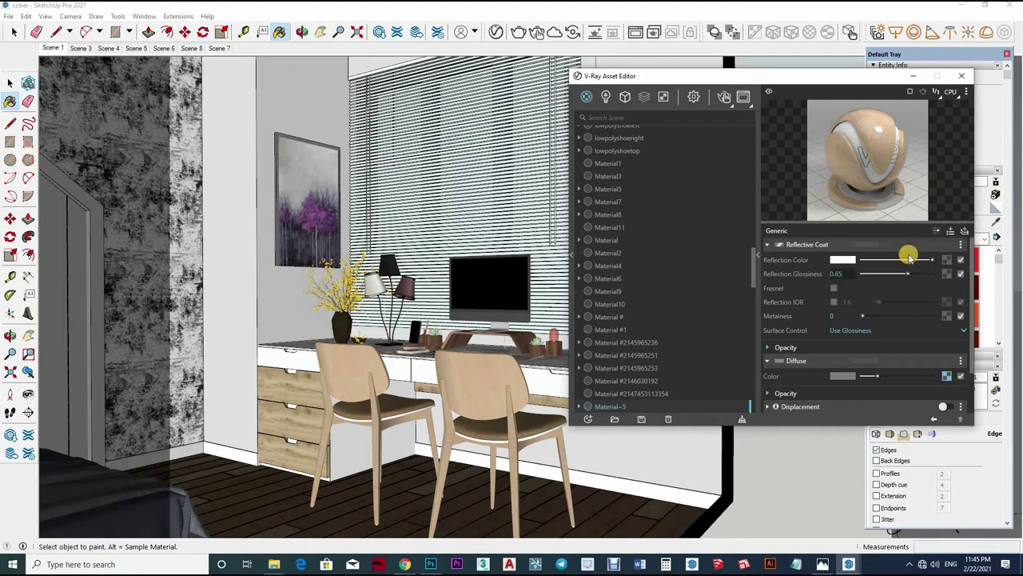
{"action": "left_click", "coordinate": [926, 262]}
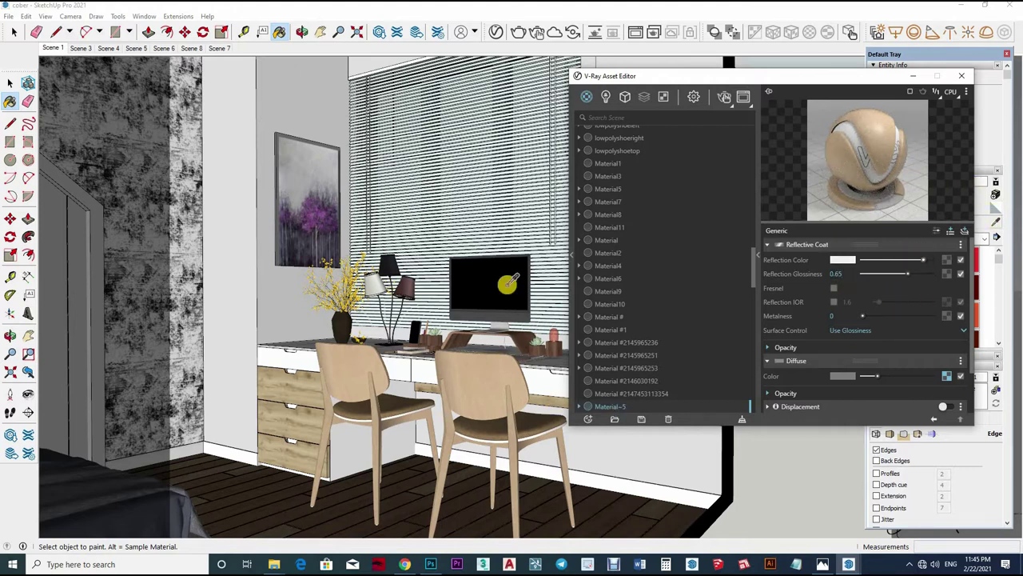
Set the black monitor screen material's reflection glossiness to 0.85.
{"action": "left_click", "coordinate": [923, 231]}
{"action": "left_click", "coordinate": [783, 273]}
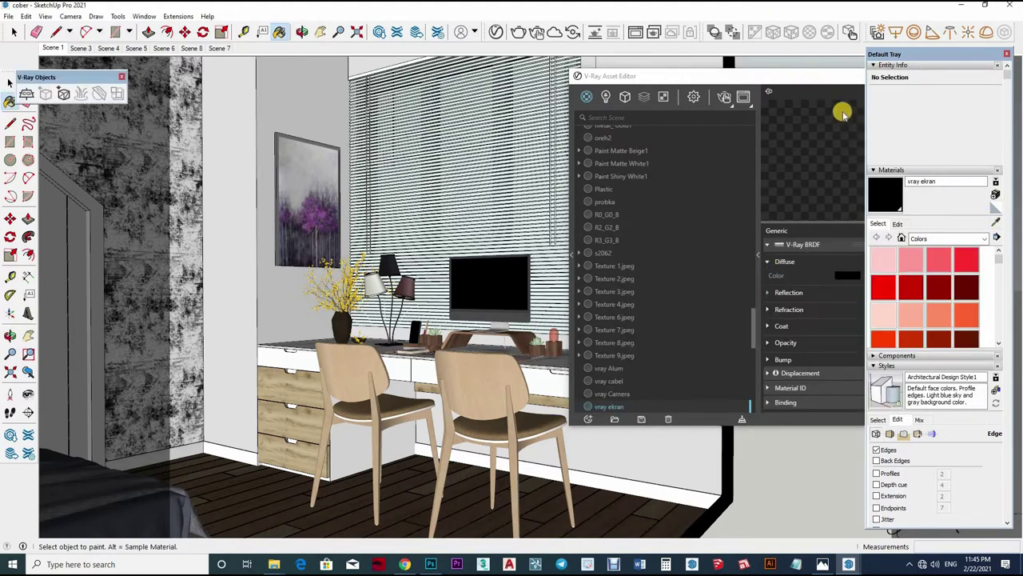
{"action": "left_click", "coordinate": [839, 80]}
{"action": "left_click", "coordinate": [775, 293]}
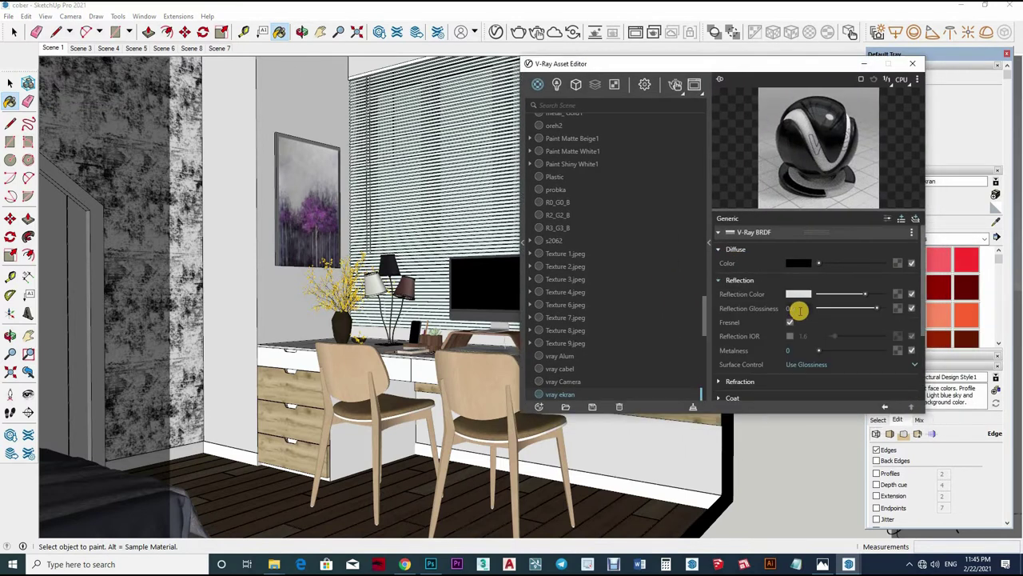
{"action": "type", "text": "85"}
{"action": "key", "text": "Return"}
Load Color A02 into the editor and orbit the view toward the wardrobe.
{"action": "left_click", "coordinate": [346, 348]}
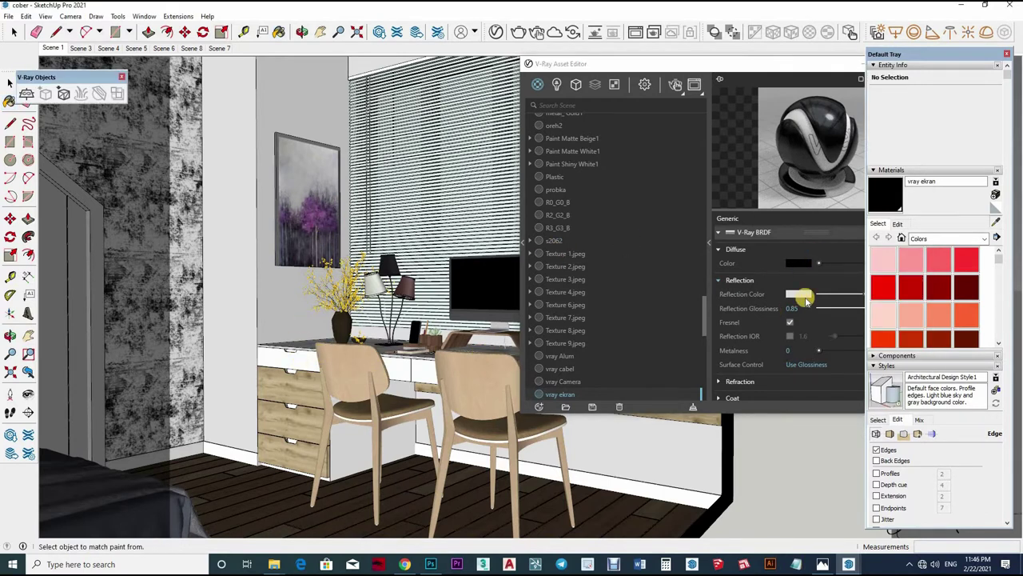
{"action": "left_click", "coordinate": [801, 307]}
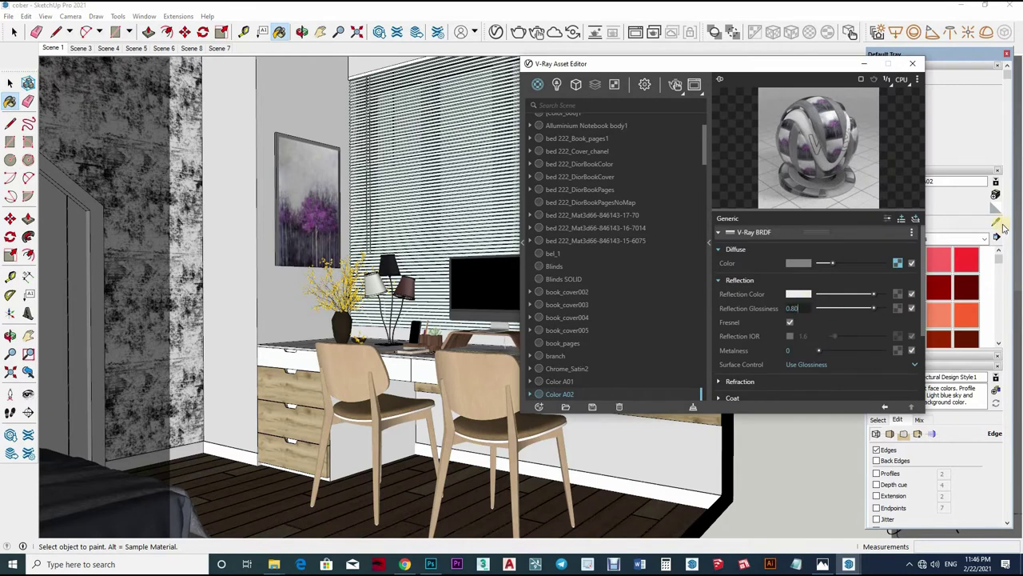
{"action": "left_click", "coordinate": [275, 295]}
{"action": "mouse_move", "coordinate": [285, 378]}
{"action": "middle_mouse_down"}
{"action": "mouse_move", "coordinate": [278, 340]}
{"action": "mouse_move", "coordinate": [255, 331]}
{"action": "mouse_move", "coordinate": [338, 322]}
{"action": "mouse_move", "coordinate": [436, 164]}
{"action": "mouse_move", "coordinate": [256, 164]}
{"action": "mouse_move", "coordinate": [285, 173]}
{"action": "mouse_move", "coordinate": [388, 141]}
{"action": "mouse_move", "coordinate": [364, 193]}
{"action": "middle_mouse_up"}
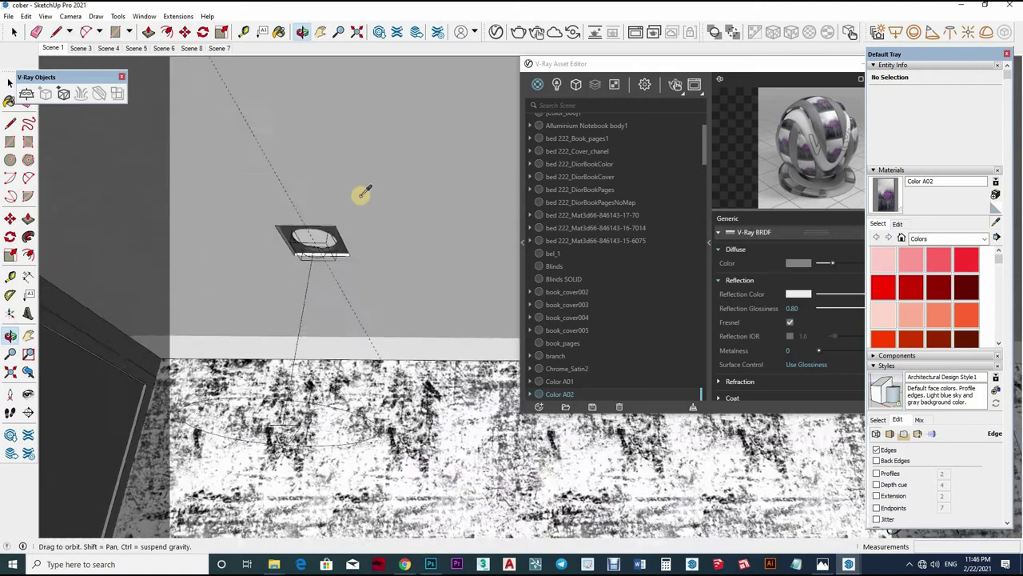
Orbit to the ceiling lamp and edit the bulb's Color D04 emissive intensity.
{"action": "scroll", "coordinate": [364, 193], "scroll_direction": "up", "scroll_amount": 3}
{"action": "scroll", "coordinate": [448, 231], "scroll_direction": "up", "scroll_amount": 2}
{"action": "left_click", "coordinate": [304, 232], "text": "alt"}
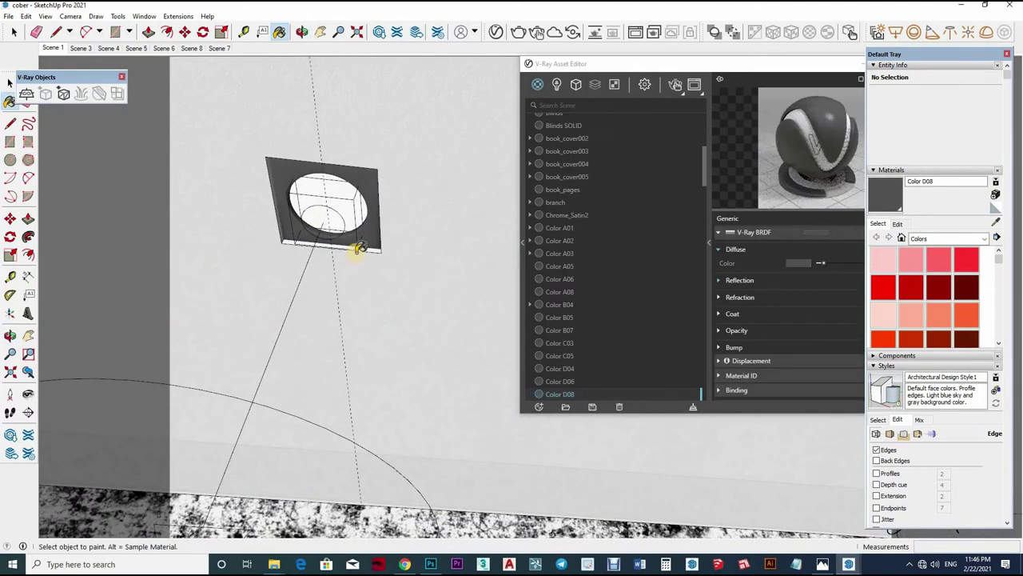
{"action": "middle_click_drag", "start_coordinate": [359, 249], "coordinate": [488, 164]}
{"action": "scroll", "coordinate": [404, 238], "scroll_direction": "up", "scroll_amount": 3}
{"action": "mouse_move", "coordinate": [405, 238]}
{"action": "middle_mouse_down"}
{"action": "mouse_move", "coordinate": [416, 243]}
{"action": "mouse_move", "coordinate": [319, 272]}
{"action": "mouse_move", "coordinate": [399, 338]}
{"action": "mouse_move", "coordinate": [392, 313]}
{"action": "mouse_move", "coordinate": [269, 238]}
{"action": "mouse_move", "coordinate": [250, 284]}
{"action": "mouse_move", "coordinate": [447, 272]}
{"action": "mouse_move", "coordinate": [258, 217]}
{"action": "mouse_move", "coordinate": [347, 199]}
{"action": "mouse_move", "coordinate": [302, 223]}
{"action": "mouse_move", "coordinate": [347, 231]}
{"action": "mouse_move", "coordinate": [228, 205]}
{"action": "mouse_move", "coordinate": [308, 235]}
{"action": "mouse_move", "coordinate": [384, 195]}
{"action": "mouse_move", "coordinate": [402, 235]}
{"action": "mouse_move", "coordinate": [415, 231]}
{"action": "middle_mouse_up"}
{"action": "scroll", "coordinate": [415, 231], "scroll_direction": "up", "scroll_amount": 3}
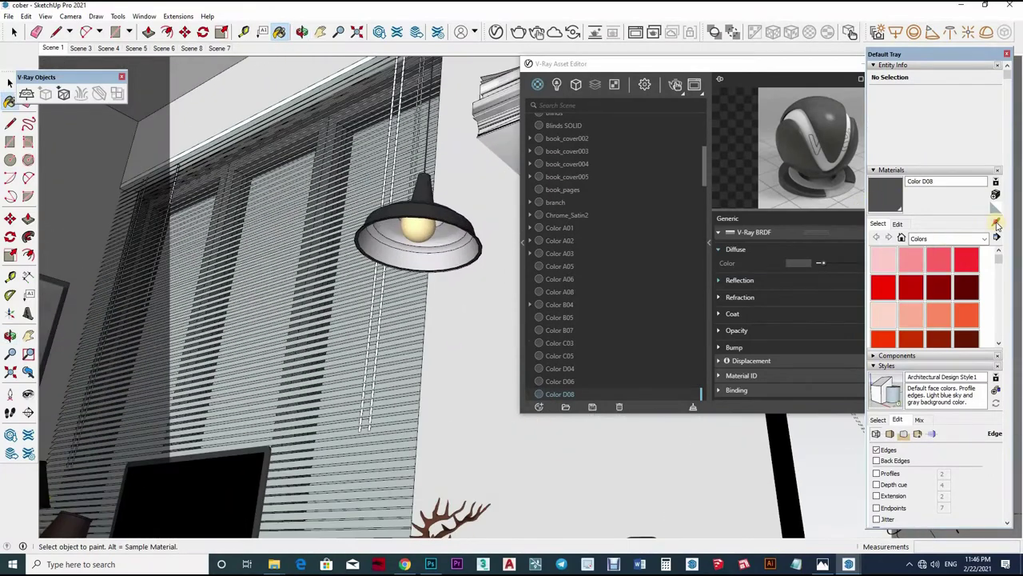
{"action": "left_click", "coordinate": [451, 220], "text": "alt"}
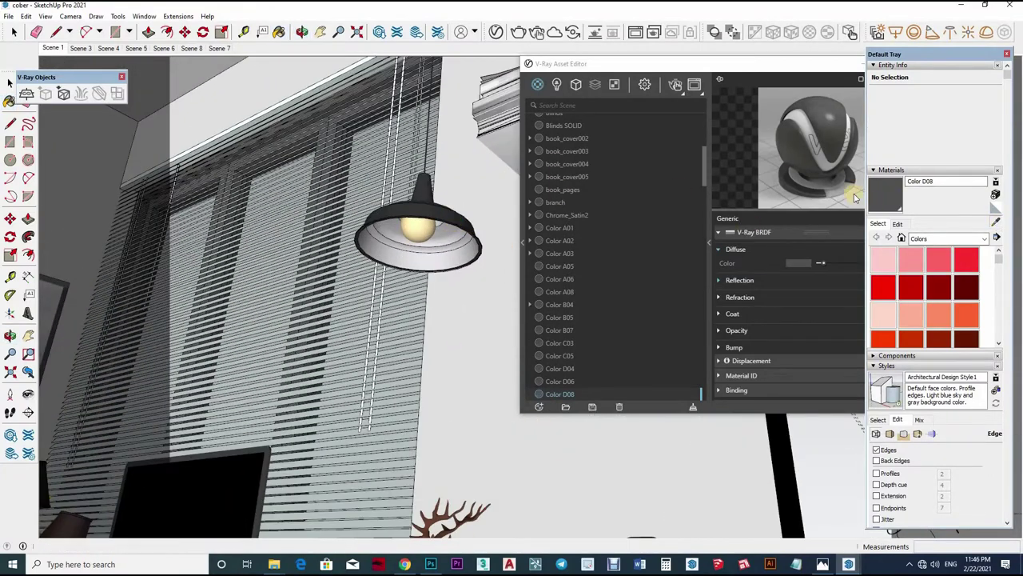
{"action": "left_click", "coordinate": [424, 231], "text": "alt"}
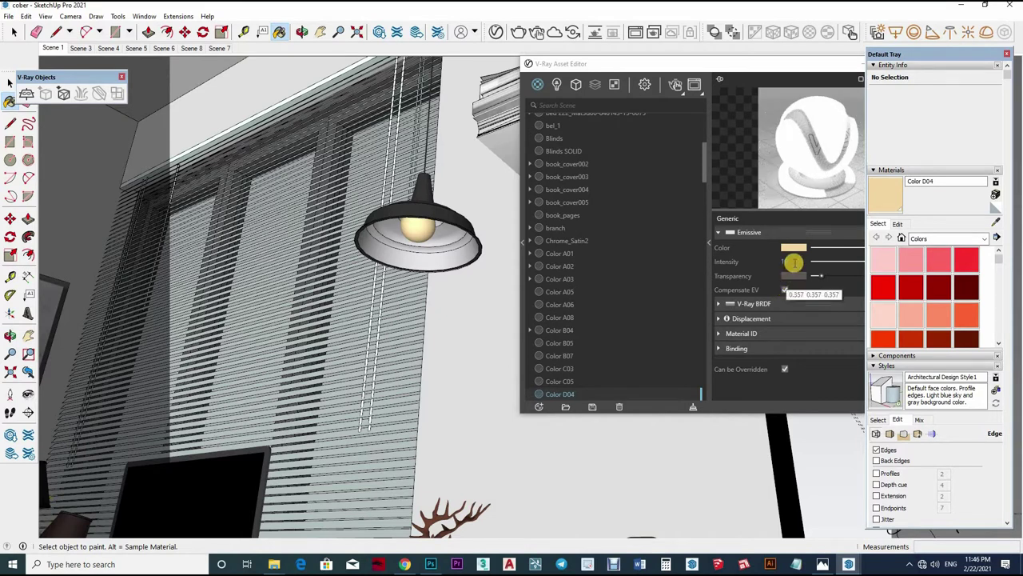
{"action": "left_click", "coordinate": [795, 263]}
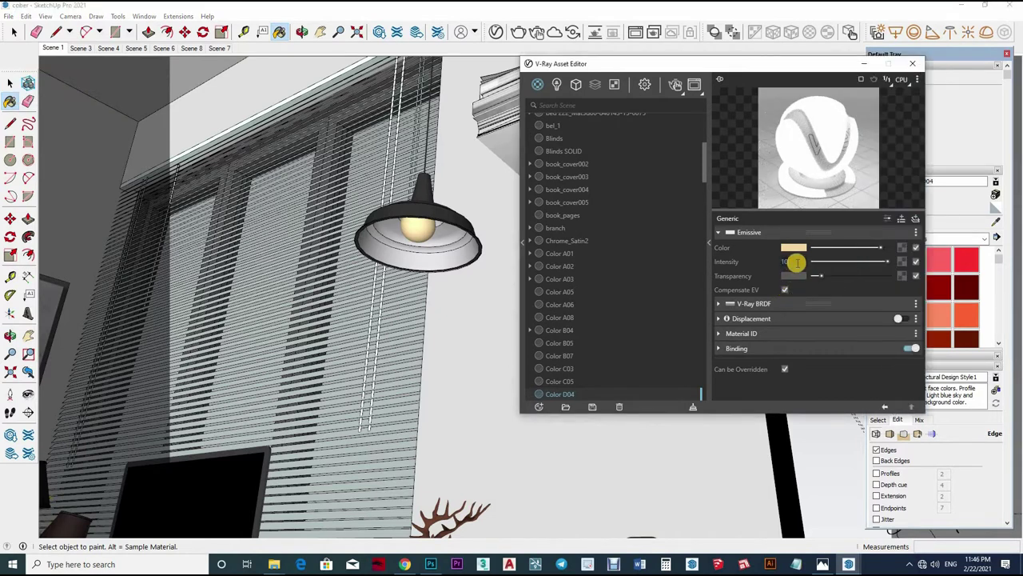
{"action": "type", "text": "15"}
Review Gold_24k#1's reflection settings, return to Scene 1 and hide the material editor.
{"action": "middle_click_drag", "start_coordinate": [409, 192], "coordinate": [316, 282]}
{"action": "left_click", "coordinate": [312, 284], "text": "alt"}
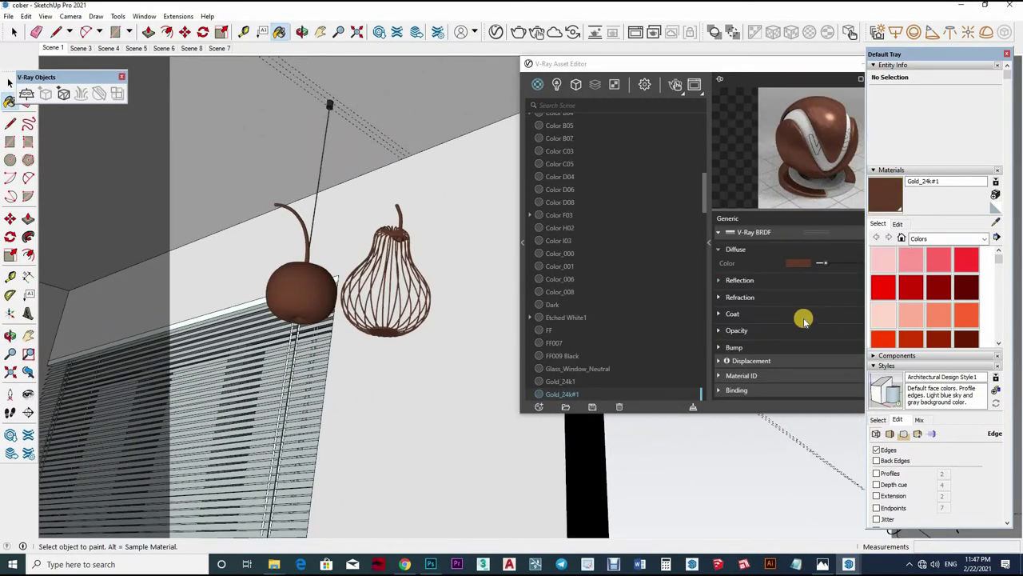
{"action": "left_click", "coordinate": [804, 311]}
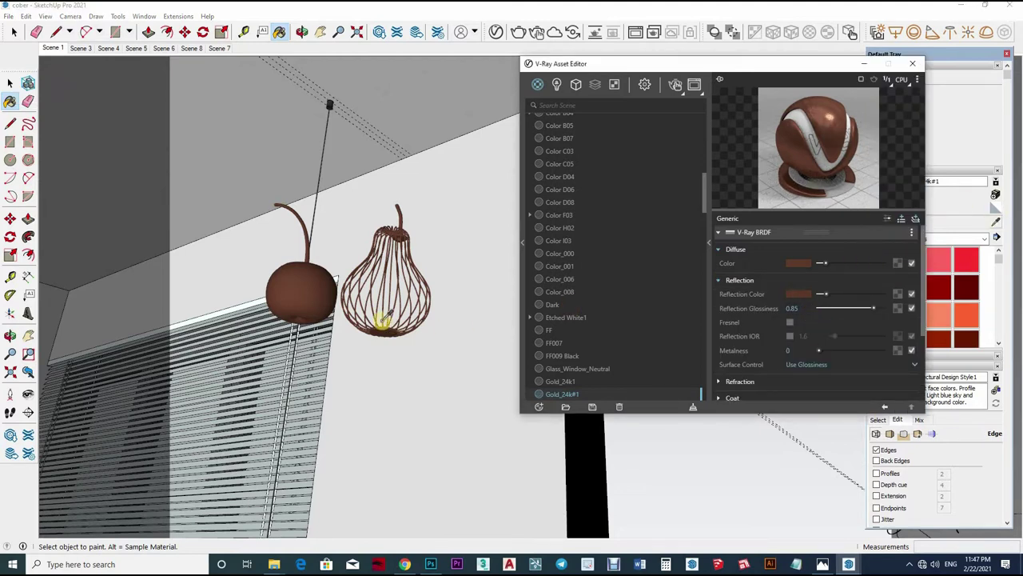
{"action": "left_click", "coordinate": [384, 320]}
{"action": "left_click", "coordinate": [53, 48]}
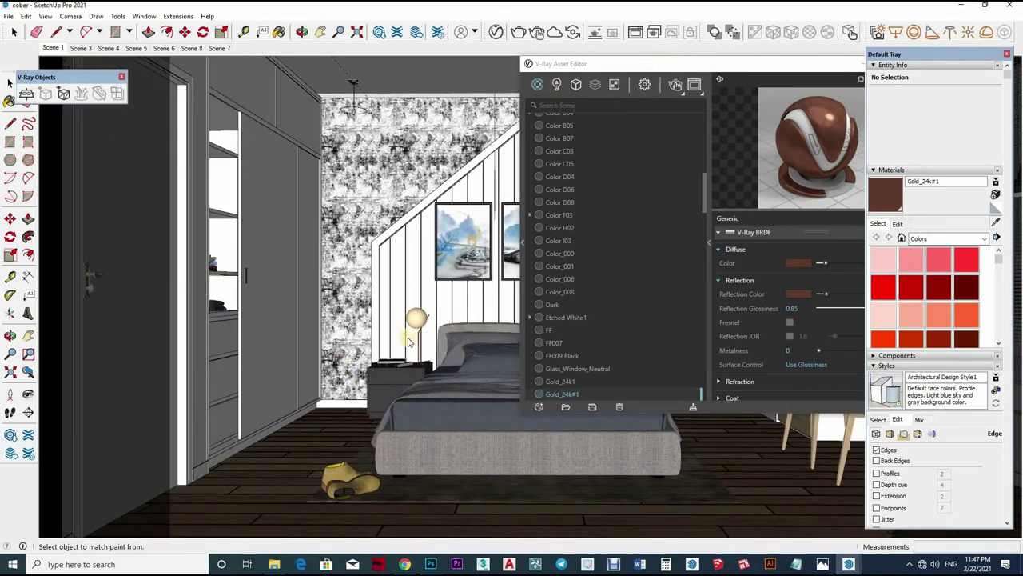
{"action": "left_click", "coordinate": [682, 395]}
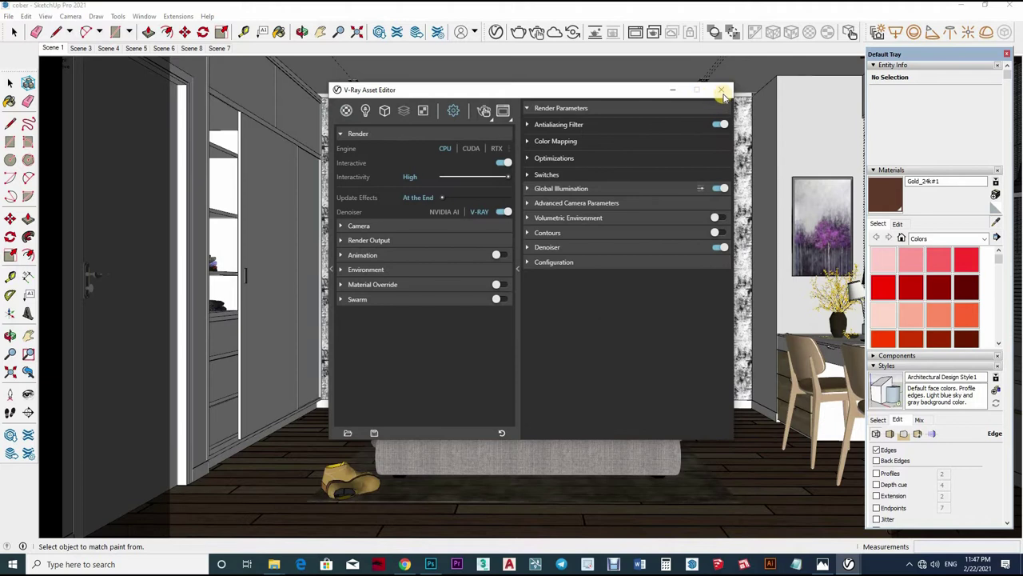
Close the V-Ray settings and zoom around the grainy 1800 x 1200 interactive render.
{"action": "left_click", "coordinate": [723, 93]}
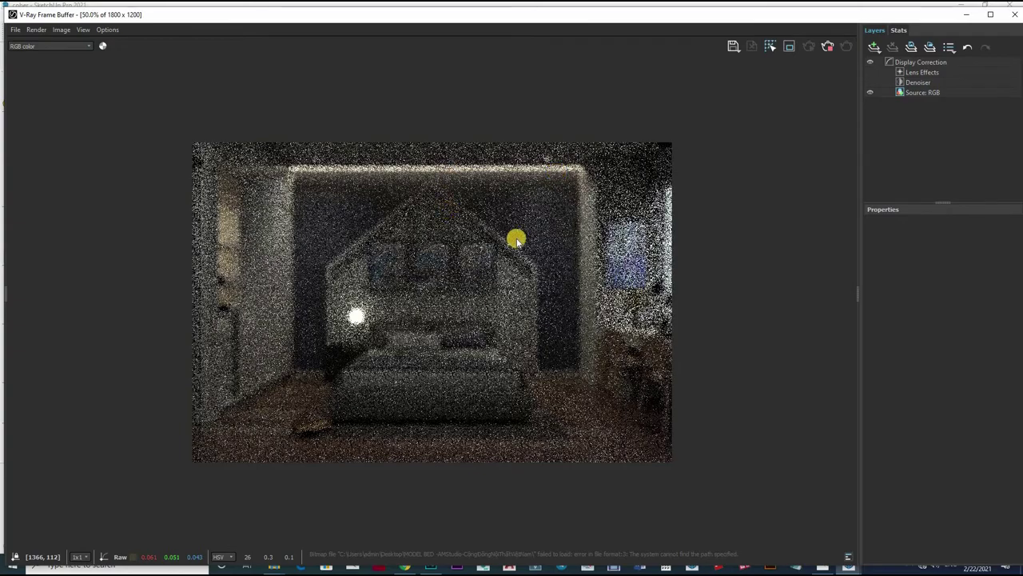
{"action": "scroll", "coordinate": [425, 307], "scroll_direction": "up", "scroll_amount": 5}
{"action": "scroll", "coordinate": [427, 311], "scroll_direction": "down", "scroll_amount": 6}
{"action": "scroll", "coordinate": [499, 363], "scroll_direction": "up", "scroll_amount": 3}
{"action": "scroll", "coordinate": [499, 363], "scroll_direction": "down", "scroll_amount": 1}
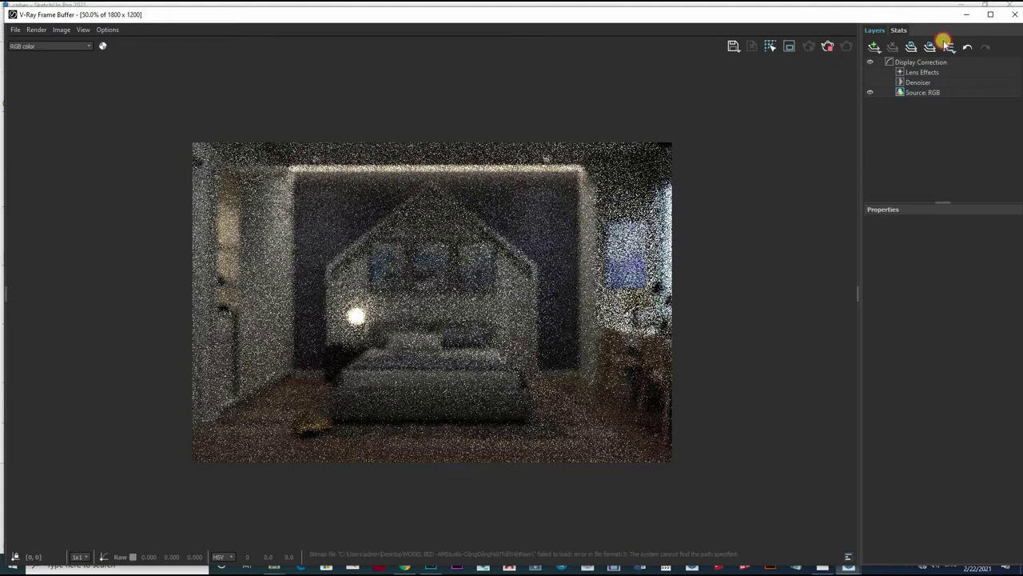
Set Render Output to 16:9 Widescreen with width 1200, giving 1200 x 675.
{"action": "left_click", "coordinate": [1015, 16]}
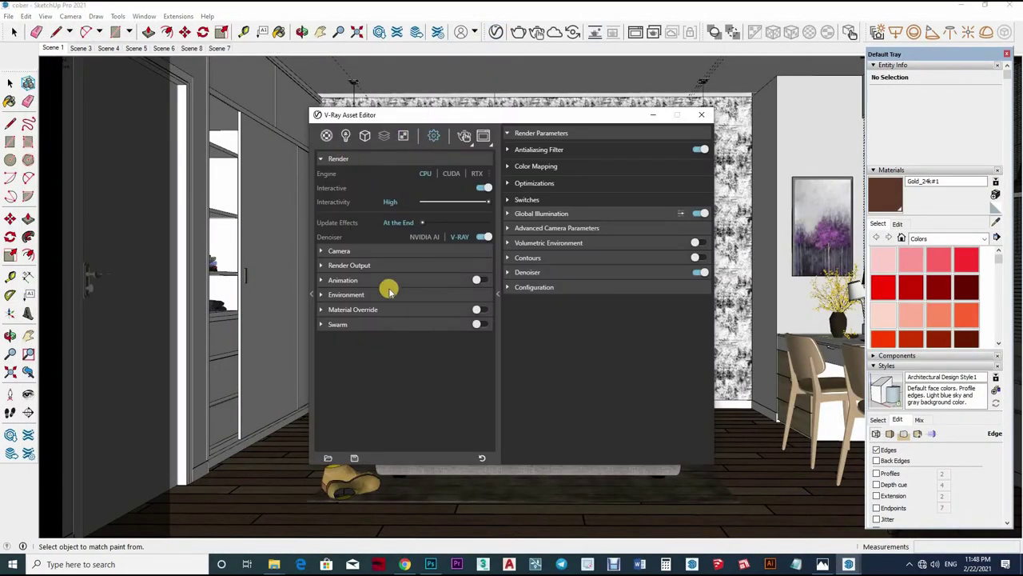
{"action": "left_click", "coordinate": [413, 257]}
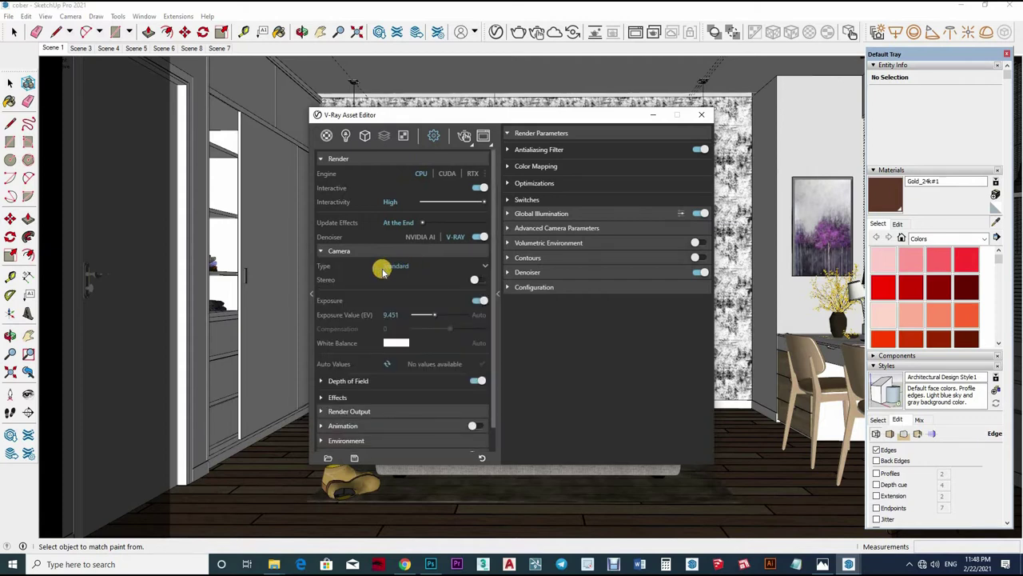
{"action": "left_click", "coordinate": [385, 251]}
{"action": "left_click", "coordinate": [400, 266]}
{"action": "type", "text": "1200"}
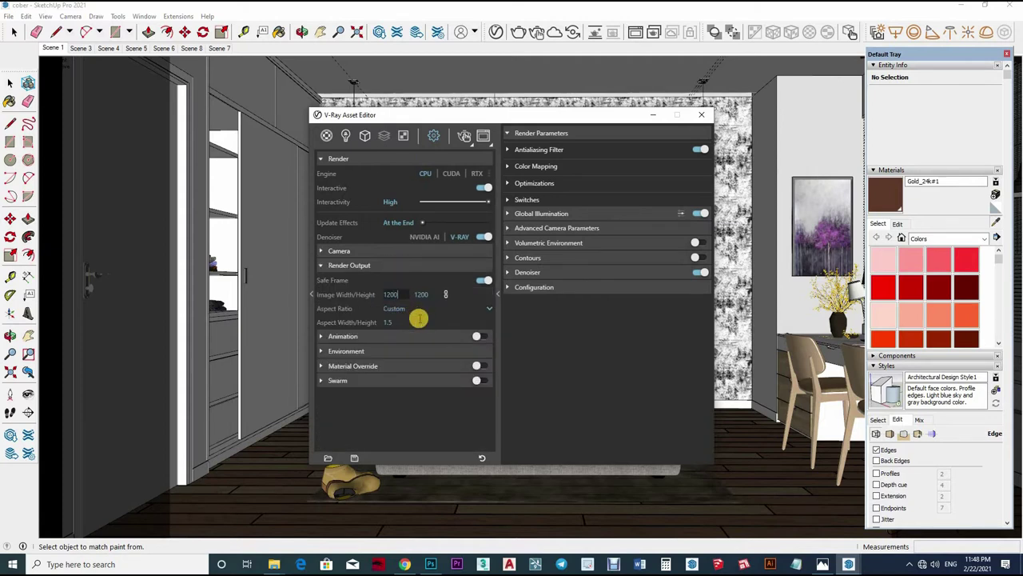
{"action": "left_click", "coordinate": [425, 310]}
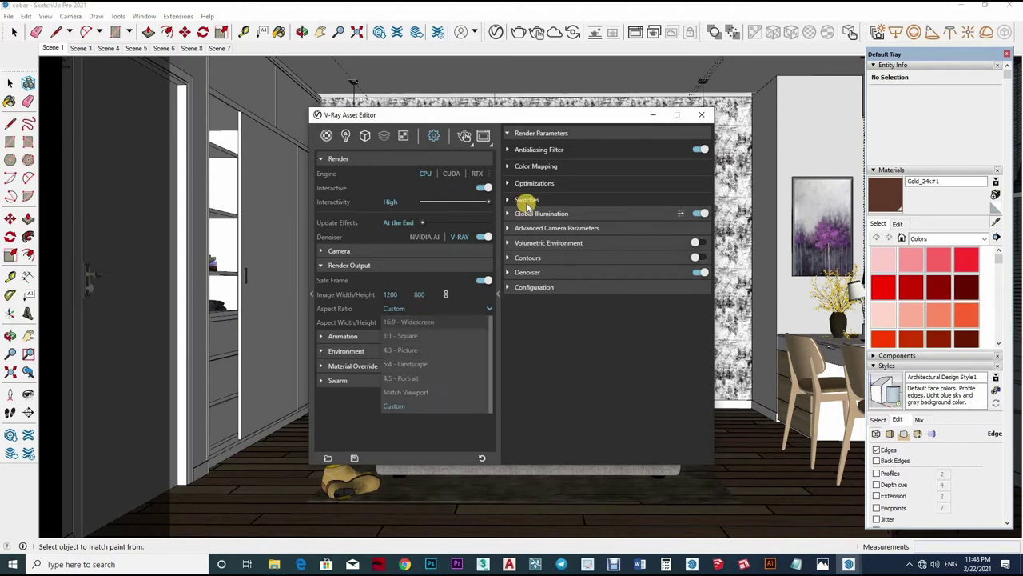
{"action": "left_click", "coordinate": [440, 350]}
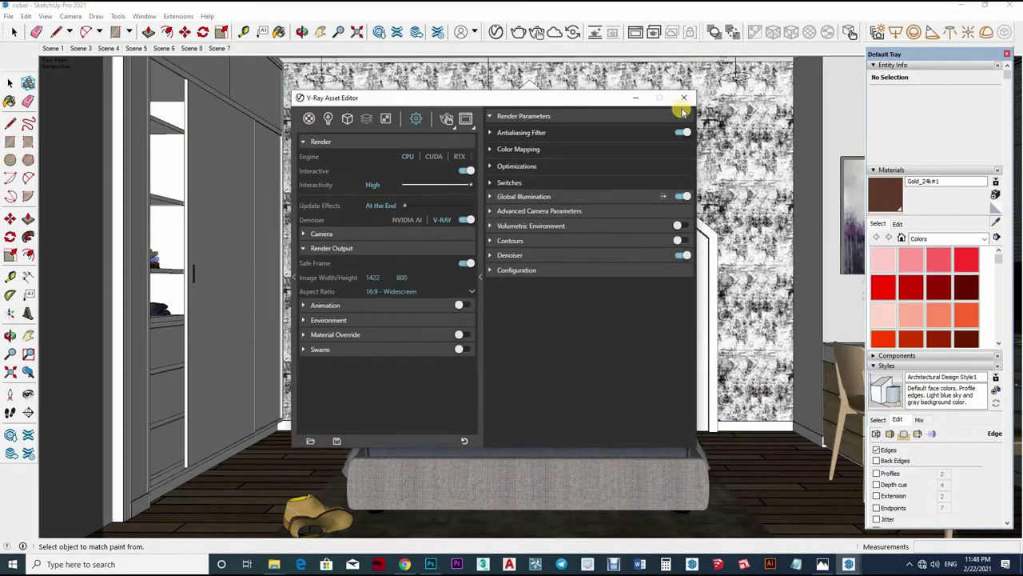
{"action": "left_click", "coordinate": [682, 110]}
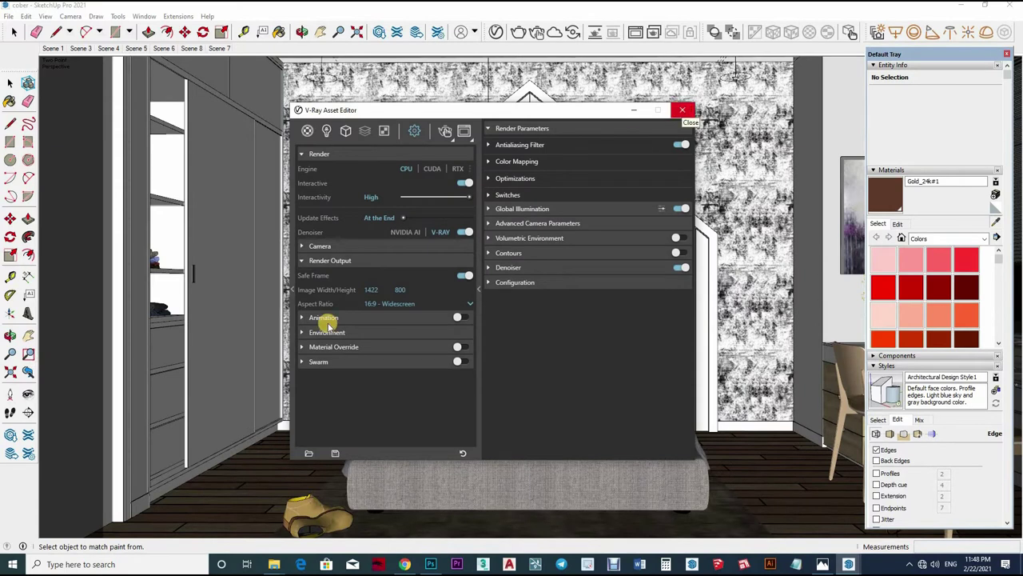
{"action": "left_click", "coordinate": [364, 289]}
{"action": "type", "text": "1200"}
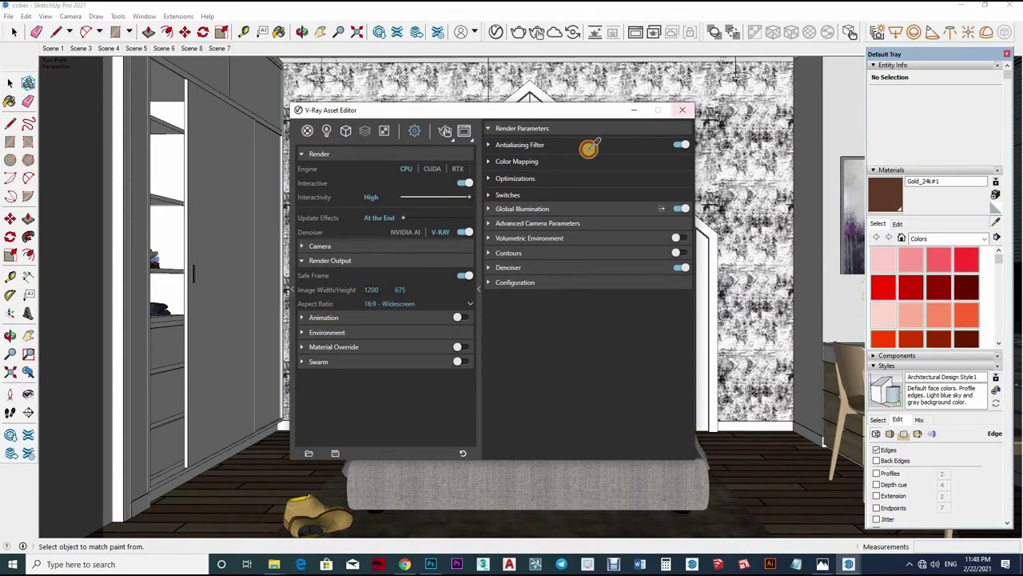
{"action": "left_click", "coordinate": [682, 111]}
Run a 1200 x 675 test render and review the result in the frame buffer.
{"action": "left_click", "coordinate": [537, 32]}
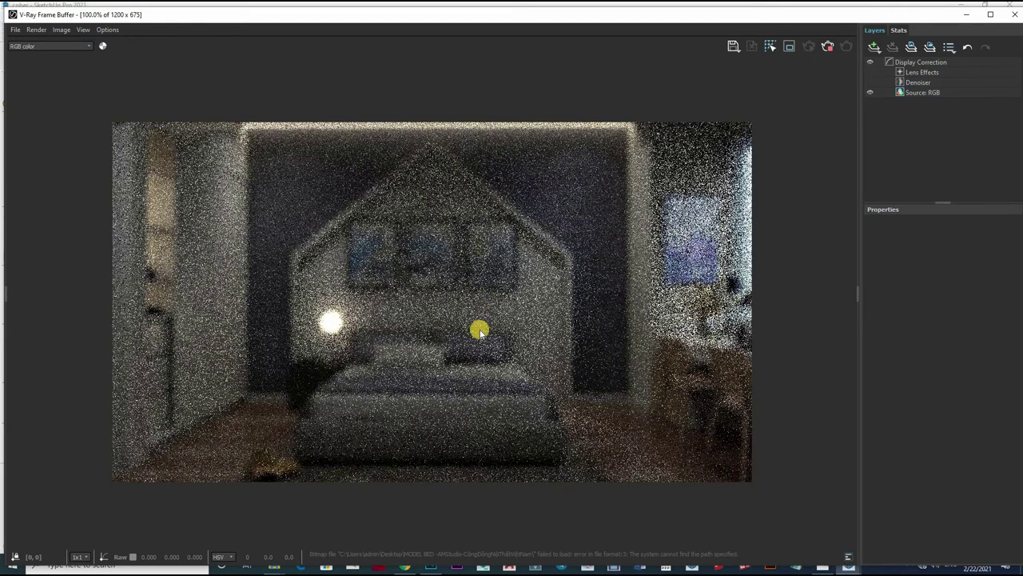
{"action": "scroll", "coordinate": [751, 120], "scroll_direction": "down", "scroll_amount": 2}
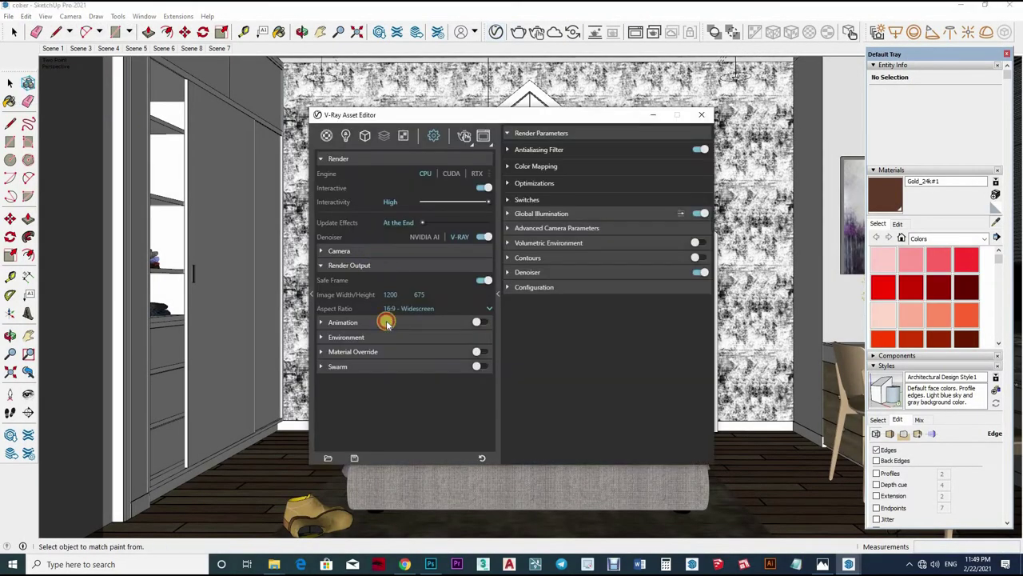
Set camera Exposure Value 9.5, Max Subdivs 24, and Triangle antialiasing filter with size 1.
{"action": "left_click", "coordinate": [409, 310]}
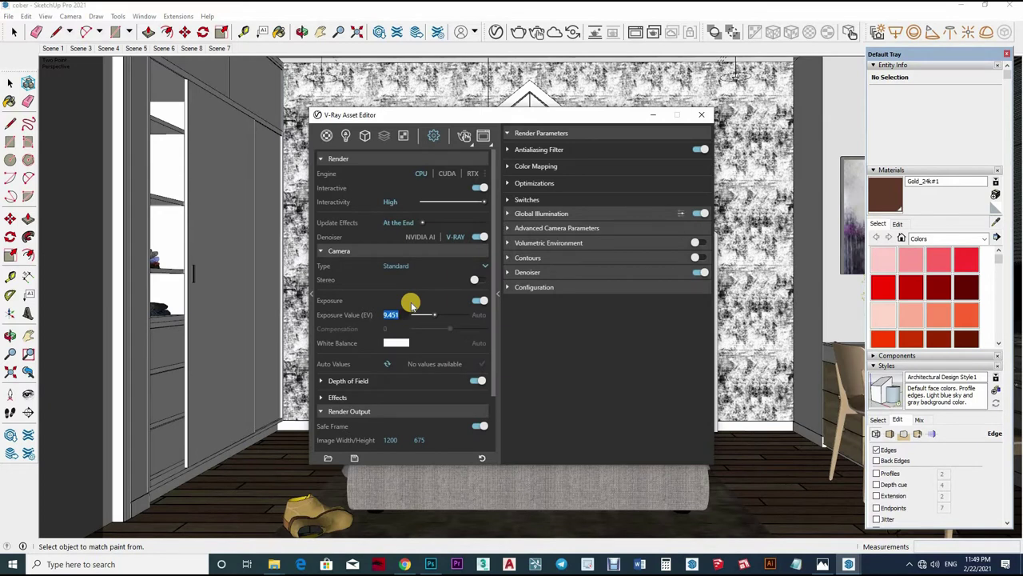
{"action": "type", "text": "9.5"}
{"action": "key", "text": "Return"}
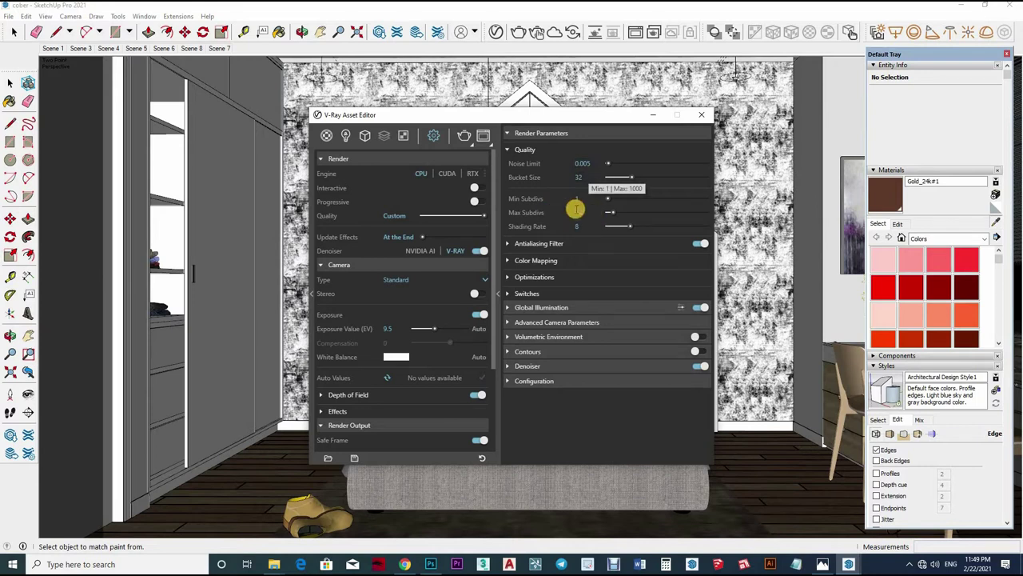
{"action": "left_click", "coordinate": [577, 211]}
{"action": "type", "text": "24"}
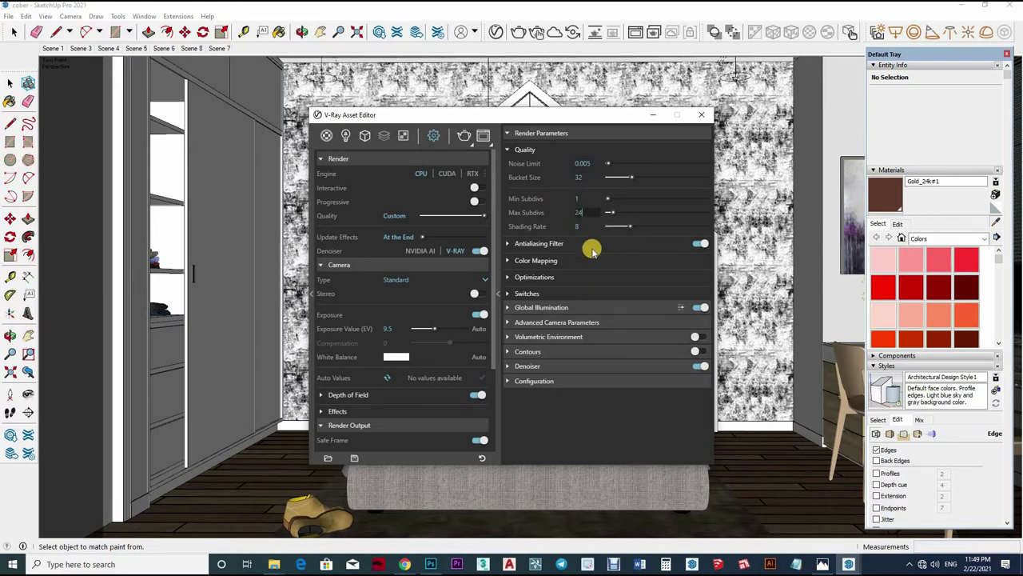
{"action": "left_click", "coordinate": [588, 258]}
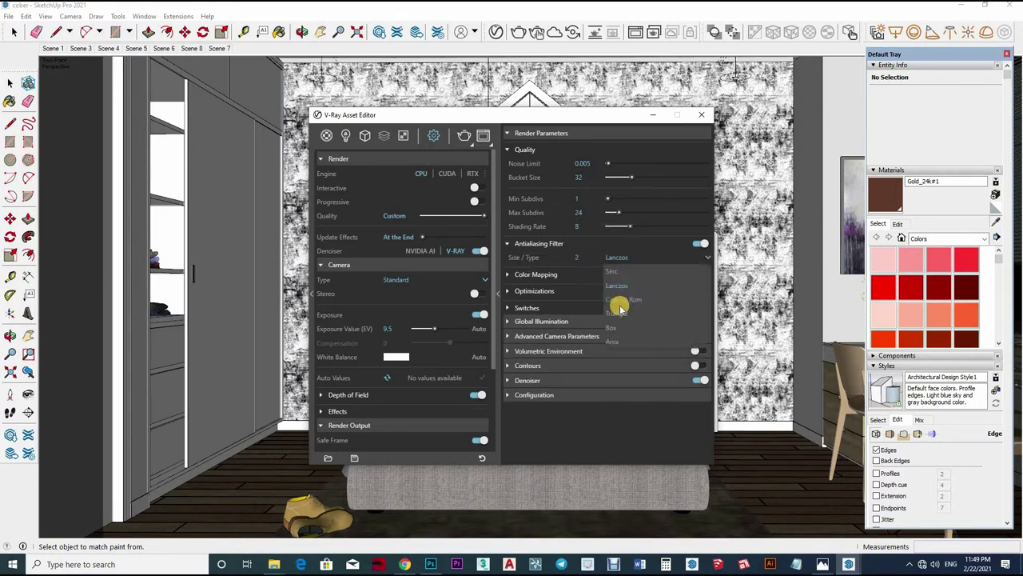
{"action": "left_click", "coordinate": [616, 313]}
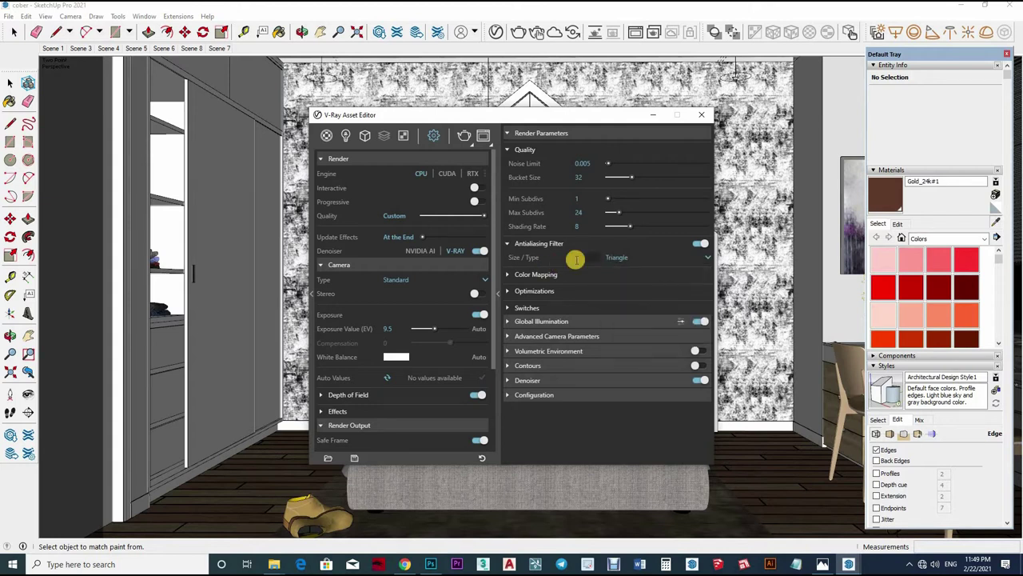
{"action": "type", "text": "1"}
Set Global Illumination irradiance subdivs 80, interpolation 50 and light cache subdivs 1200.
{"action": "left_click", "coordinate": [607, 322]}
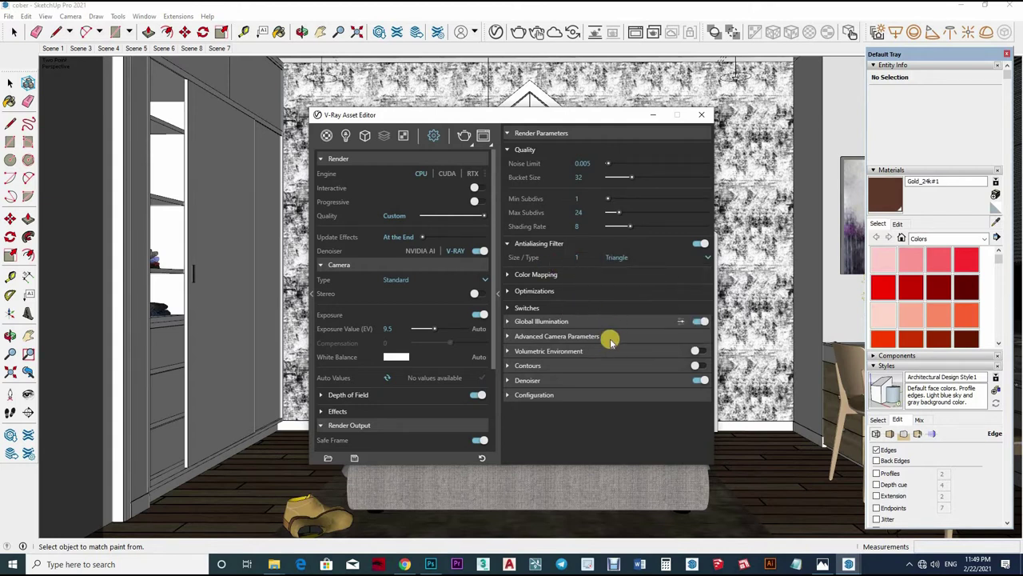
{"action": "scroll", "coordinate": [576, 360], "scroll_direction": "down", "scroll_amount": 2}
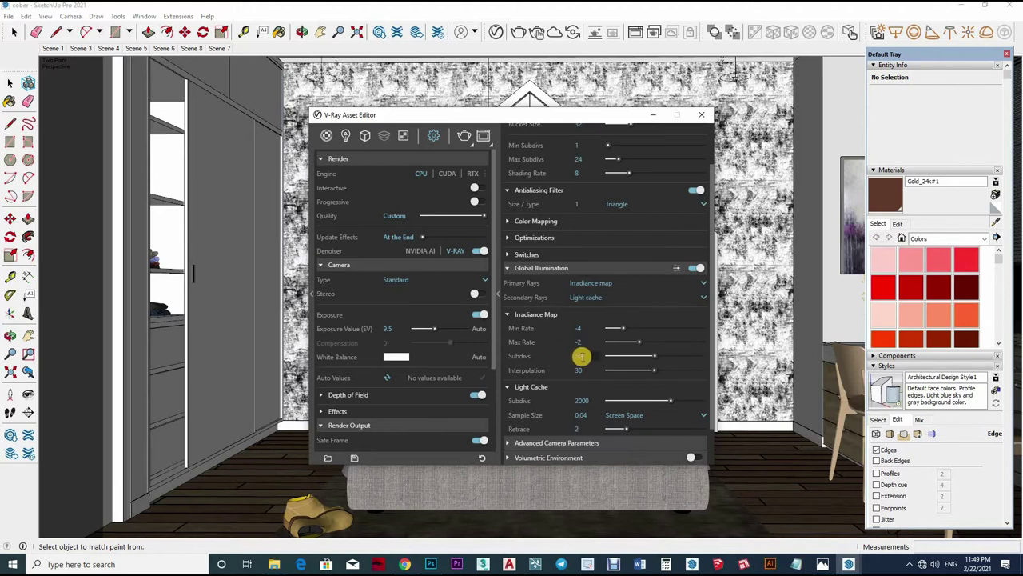
{"action": "type", "text": "80"}
{"action": "key", "text": "Tab"}
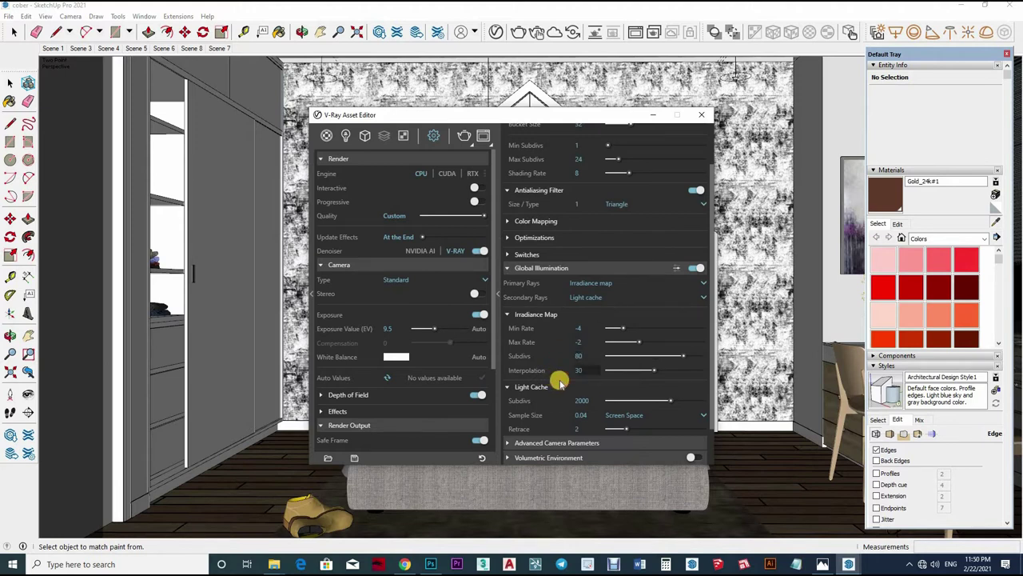
{"action": "type", "text": "50"}
{"action": "key", "text": "Return"}
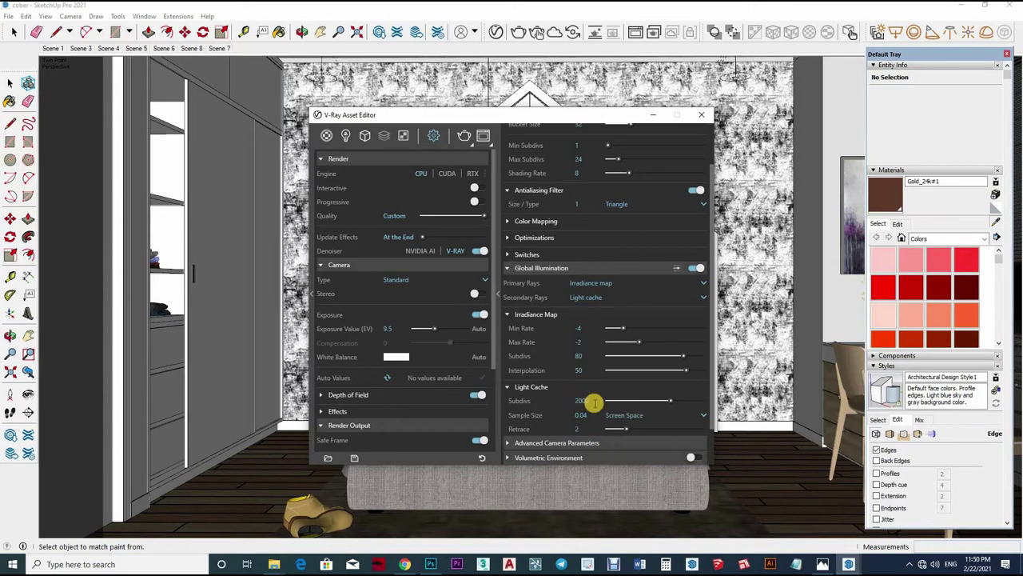
{"action": "type", "text": "1200"}
{"action": "key", "text": "Return"}
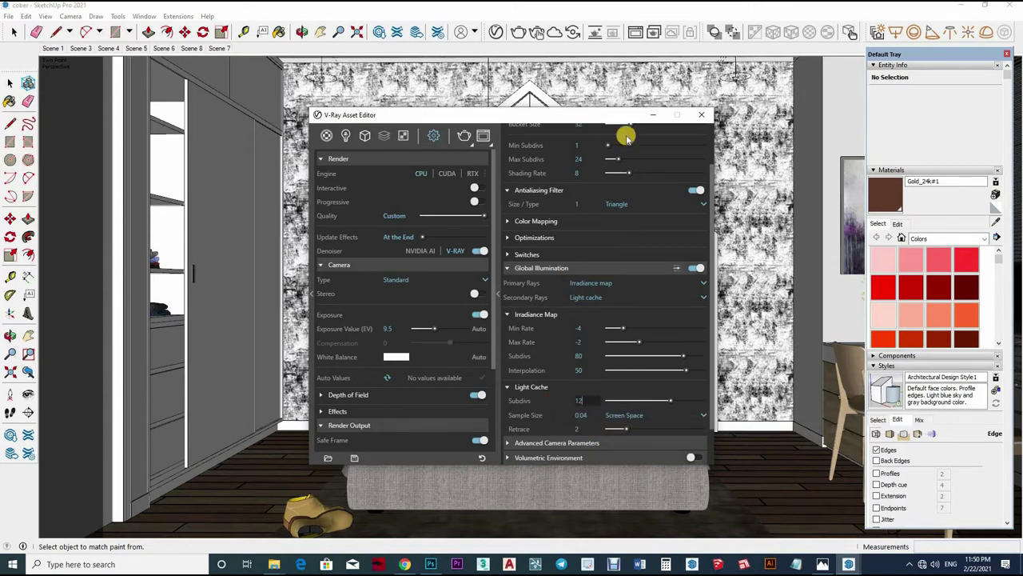
{"action": "scroll", "coordinate": [696, 136], "scroll_direction": "up", "scroll_amount": 2}
Close the Asset Editor and render the final 1200 x 675 bedroom image.
{"action": "left_click", "coordinate": [701, 114]}
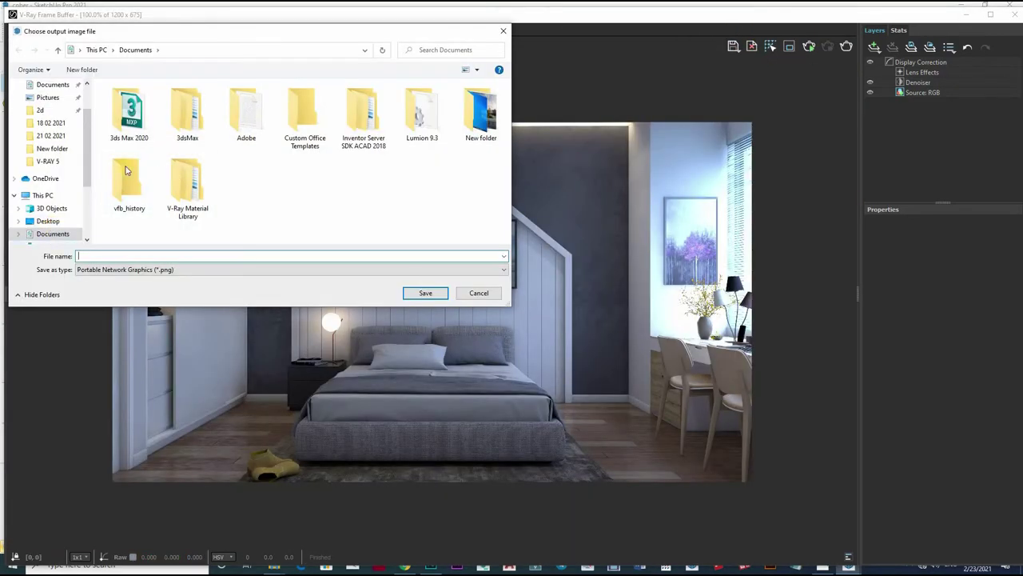
Create a new folder named PIC inside Desktop\V-RAY 5\2.
{"action": "left_click", "coordinate": [48, 221]}
{"action": "scroll", "coordinate": [133, 208], "scroll_direction": "down", "scroll_amount": 10}
{"action": "double_click", "coordinate": [128, 205]}
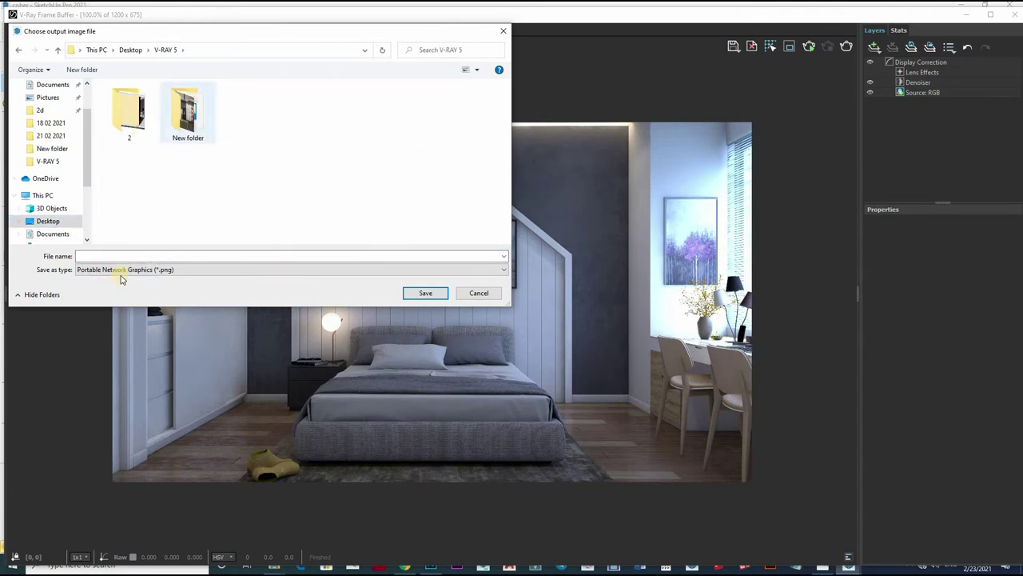
{"action": "double_click", "coordinate": [121, 112]}
{"action": "right_click", "coordinate": [166, 171]}
{"action": "key", "text": "w"}
{"action": "key", "text": "f"}
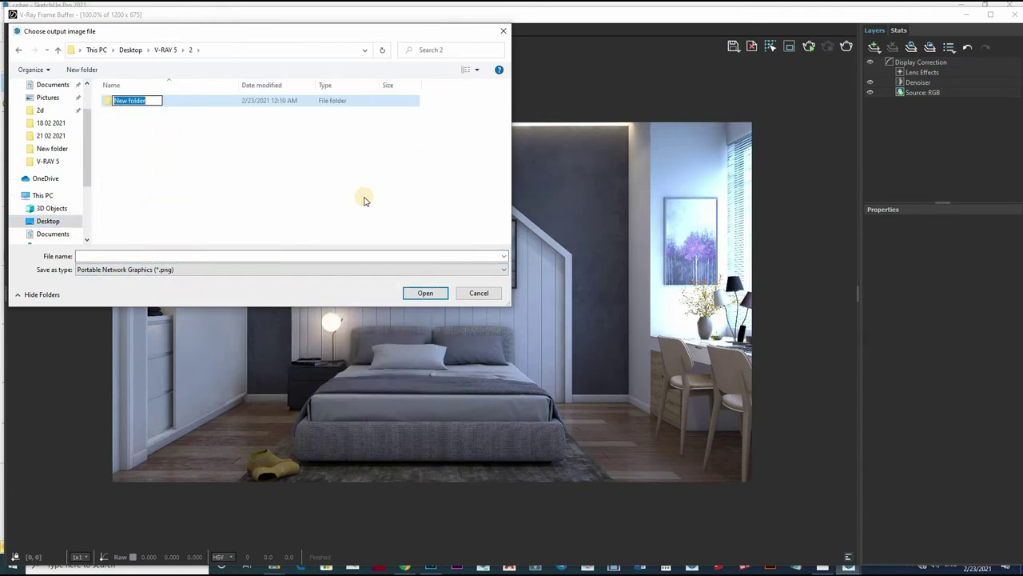
{"action": "type", "text": "PIC"}
{"action": "key", "text": "Return"}
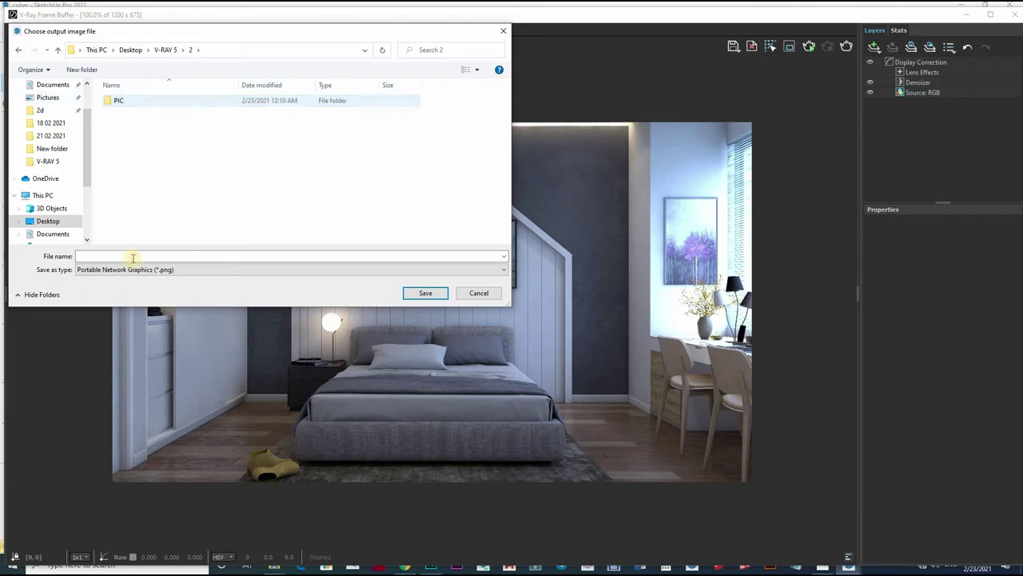
Save the render into the PIC folder as PNG file '1'.
{"action": "key", "text": "Return"}
{"action": "left_click", "coordinate": [126, 255]}
{"action": "type", "text": "1"}
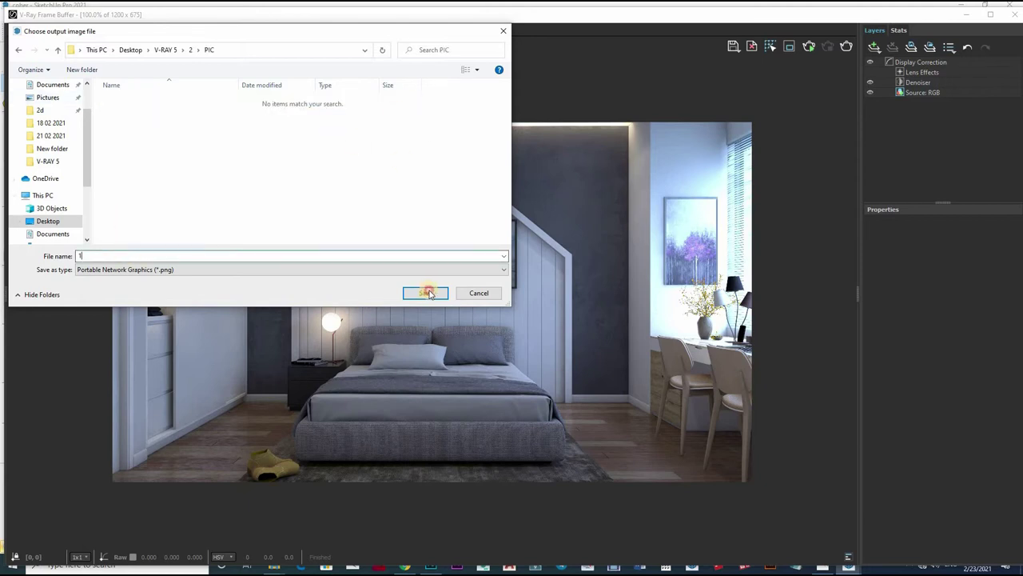
{"action": "key", "text": "Return"}
{"action": "left_click", "coordinate": [873, 47]}
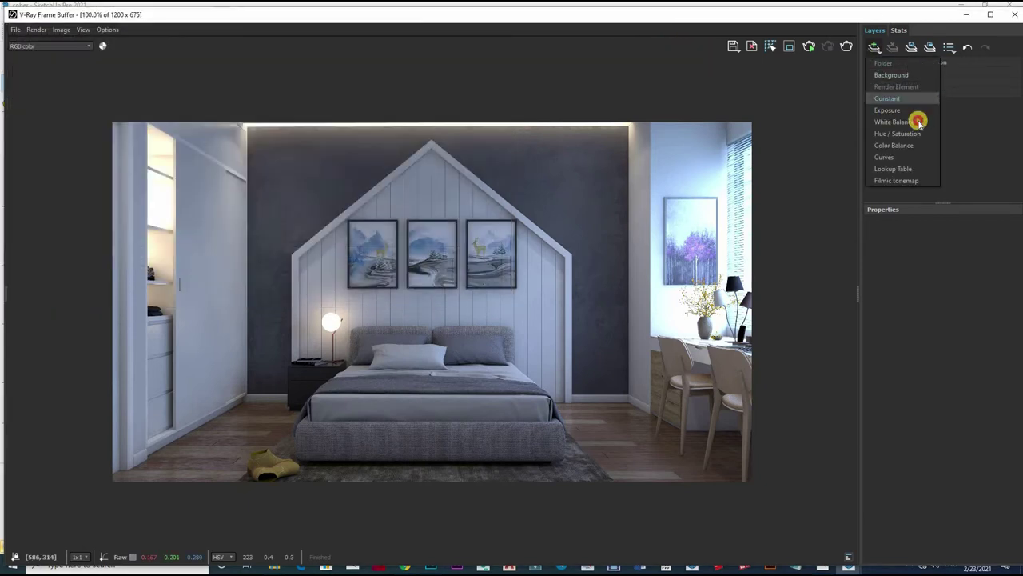
Add an Exposure layer and fine-tune exposure, highlight burn and contrast on the front render.
{"action": "key", "text": "Return"}
{"action": "left_click_drag", "start_coordinate": [917, 274], "coordinate": [922, 269]}
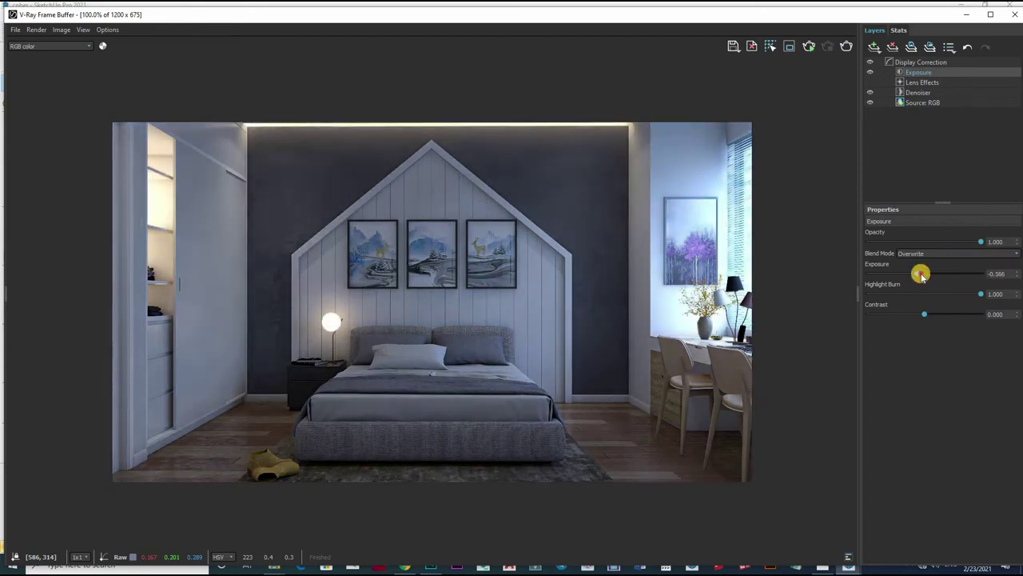
{"action": "mouse_move", "coordinate": [980, 294]}
{"action": "left_mouse_down"}
{"action": "mouse_move", "coordinate": [914, 292]}
{"action": "mouse_move", "coordinate": [932, 272]}
{"action": "mouse_move", "coordinate": [939, 277]}
{"action": "left_mouse_up"}
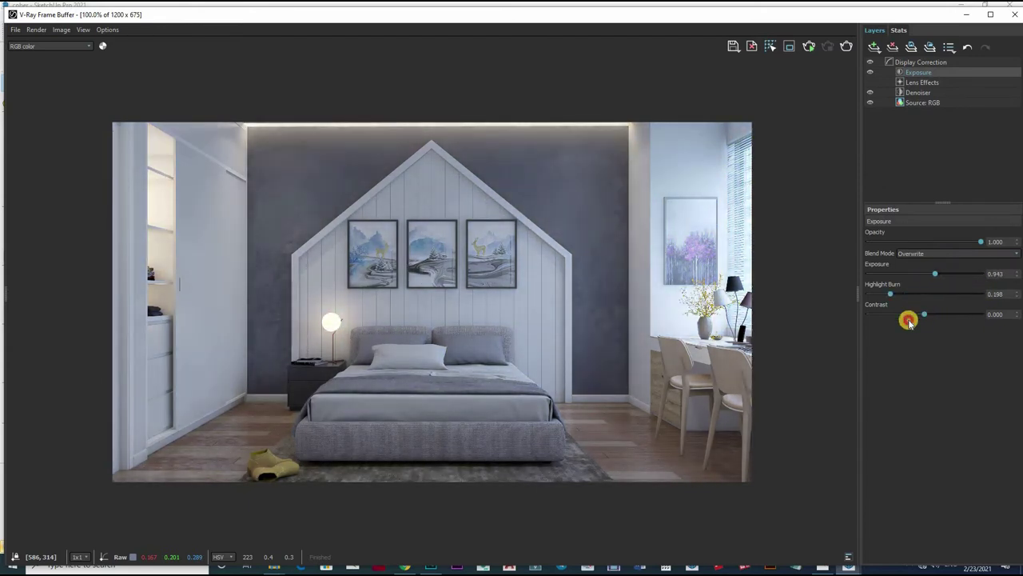
{"action": "left_click", "coordinate": [950, 314]}
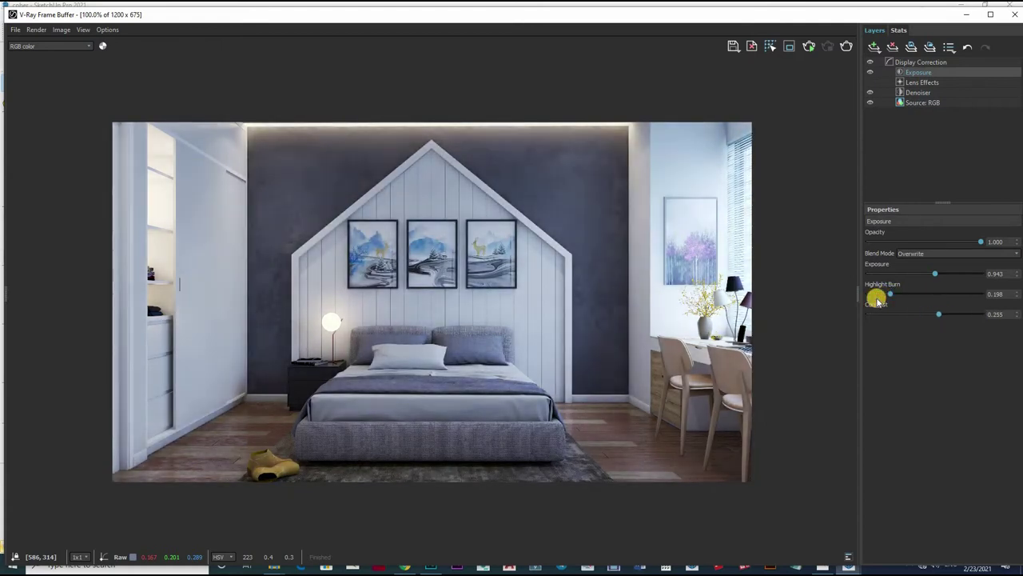
{"action": "left_click_drag", "start_coordinate": [939, 316], "coordinate": [933, 312]}
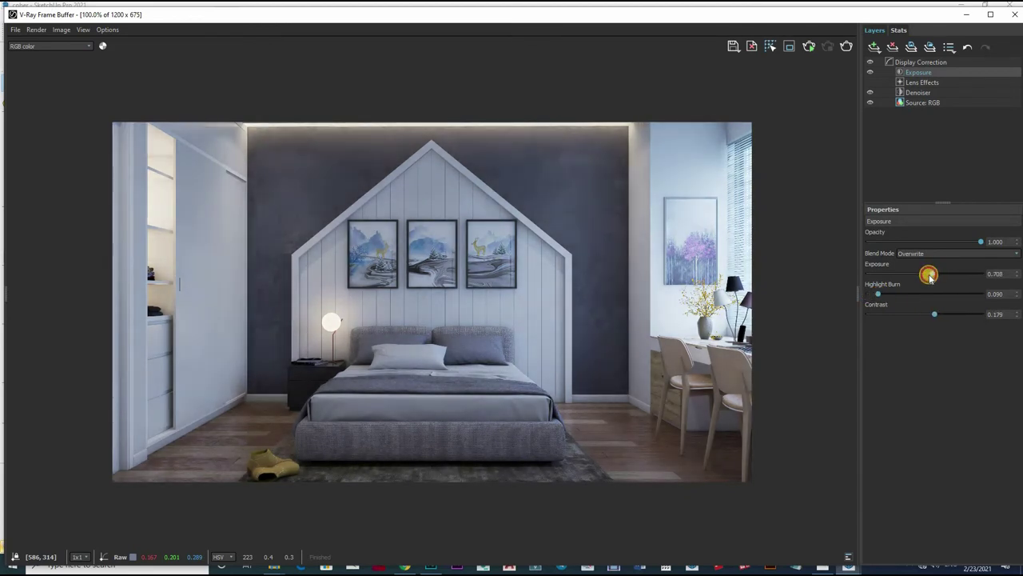
{"action": "left_click_drag", "start_coordinate": [933, 276], "coordinate": [924, 276]}
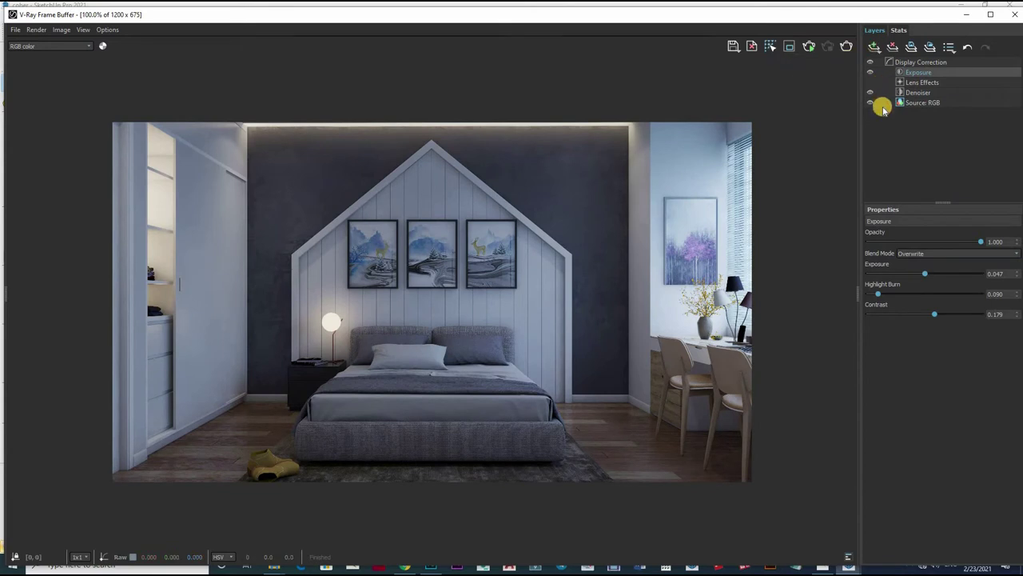
Add a Curves layer and shape two curve points to gently brighten the shadows.
{"action": "left_click", "coordinate": [875, 46]}
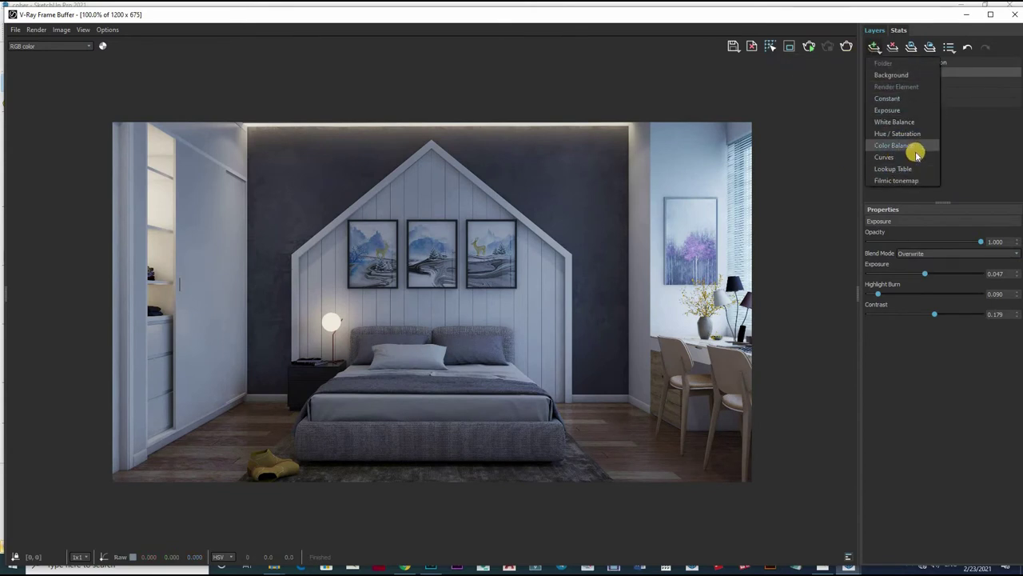
{"action": "key", "text": "Return"}
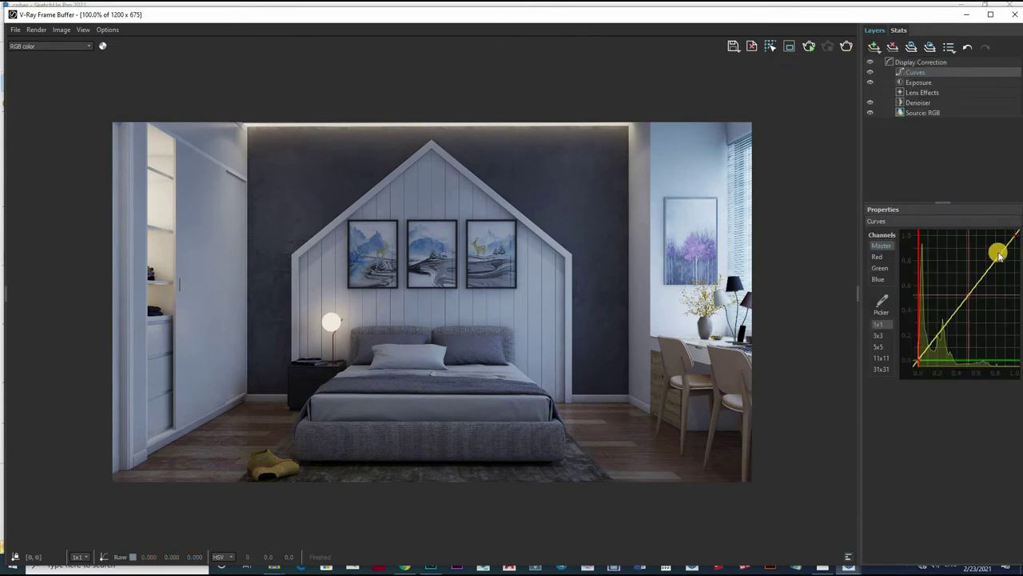
{"action": "left_click_drag", "start_coordinate": [963, 334], "coordinate": [940, 318]}
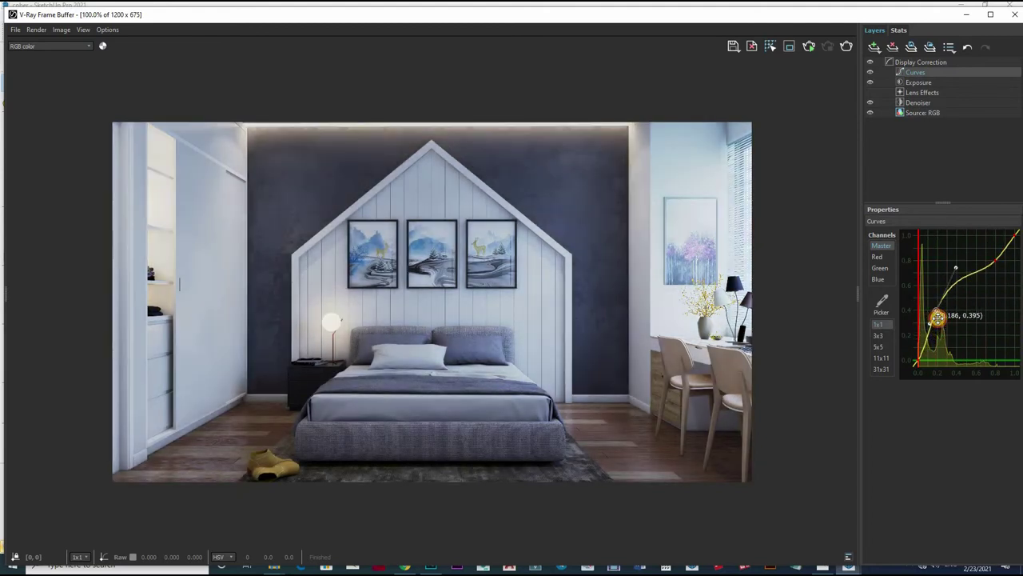
{"action": "left_click_drag", "start_coordinate": [941, 317], "coordinate": [942, 319]}
{"action": "left_click", "coordinate": [995, 268]}
{"action": "left_click_drag", "start_coordinate": [995, 268], "coordinate": [998, 270]}
{"action": "left_click", "coordinate": [945, 318]}
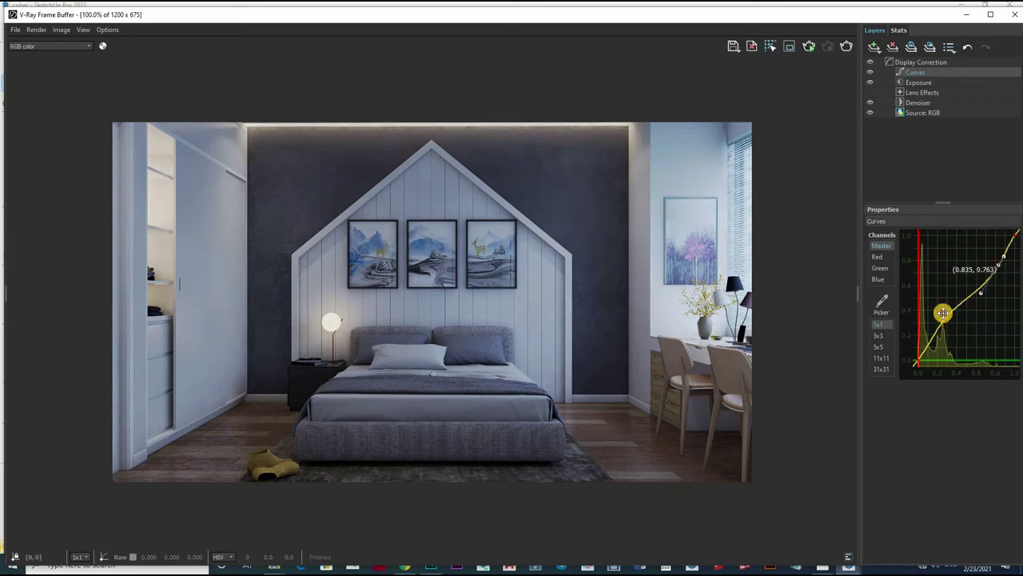
{"action": "left_click_drag", "start_coordinate": [943, 314], "coordinate": [943, 318]}
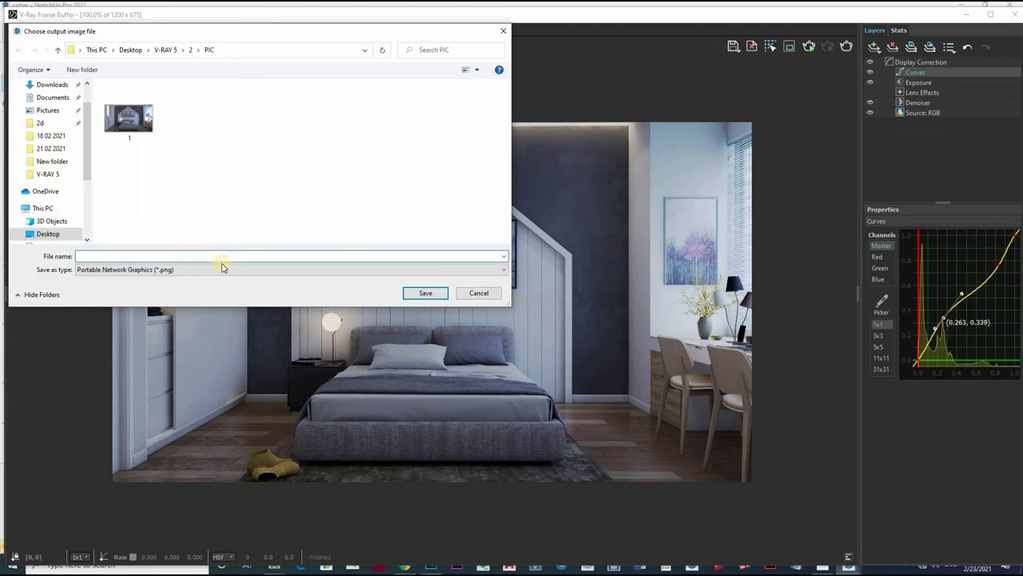
Save the corrected front render as a PNG in Desktop\V-RAY 5\2\PIC.
{"action": "left_click", "coordinate": [425, 294]}
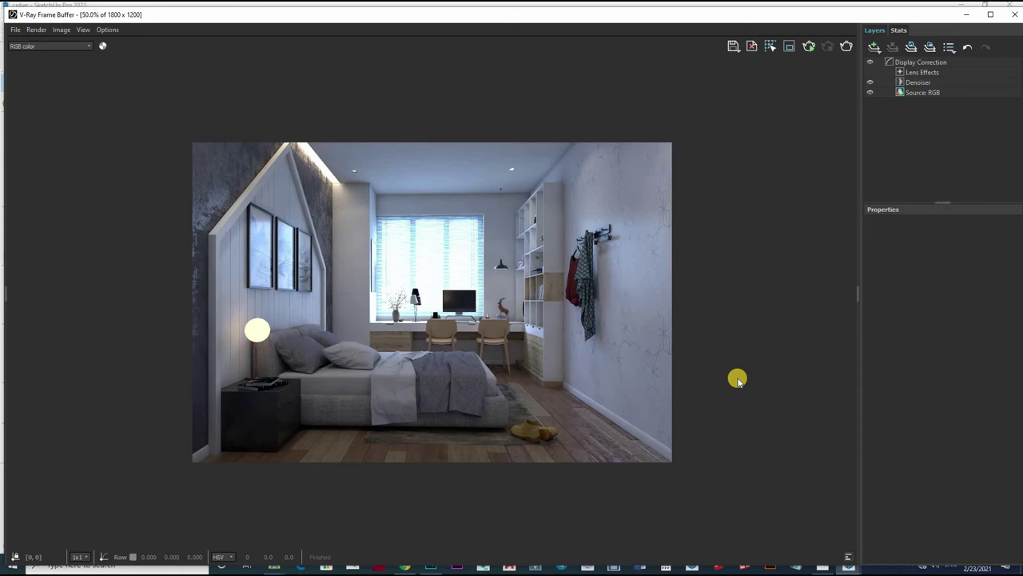
Zoom in to inspect the side-view render's left wall and bed, then zoom back out.
{"action": "scroll", "coordinate": [466, 338], "scroll_direction": "up", "scroll_amount": 2}
{"action": "scroll", "coordinate": [479, 338], "scroll_direction": "down", "scroll_amount": 1}
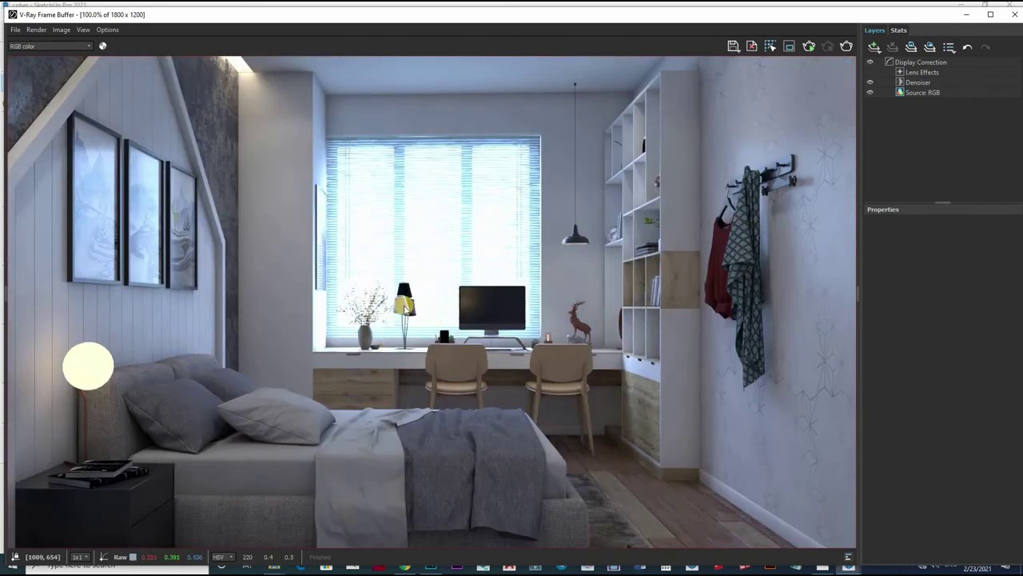
{"action": "scroll", "coordinate": [488, 338], "scroll_direction": "up", "scroll_amount": 1}
{"action": "middle_click_drag", "start_coordinate": [16, 338], "coordinate": [494, 338]}
{"action": "scroll", "coordinate": [494, 337], "scroll_direction": "down", "scroll_amount": 2}
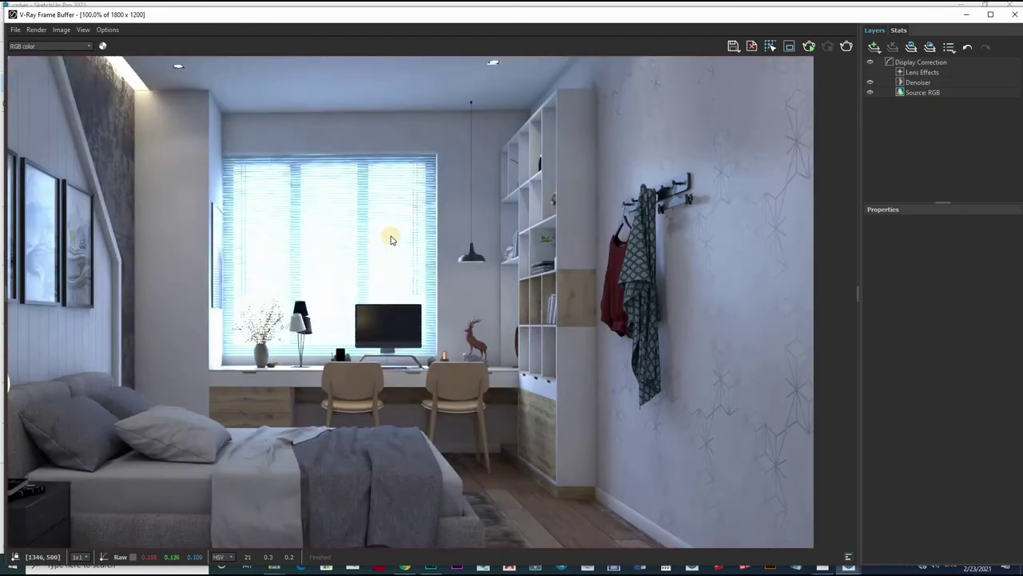
{"action": "scroll", "coordinate": [494, 337], "scroll_direction": "down", "scroll_amount": 1}
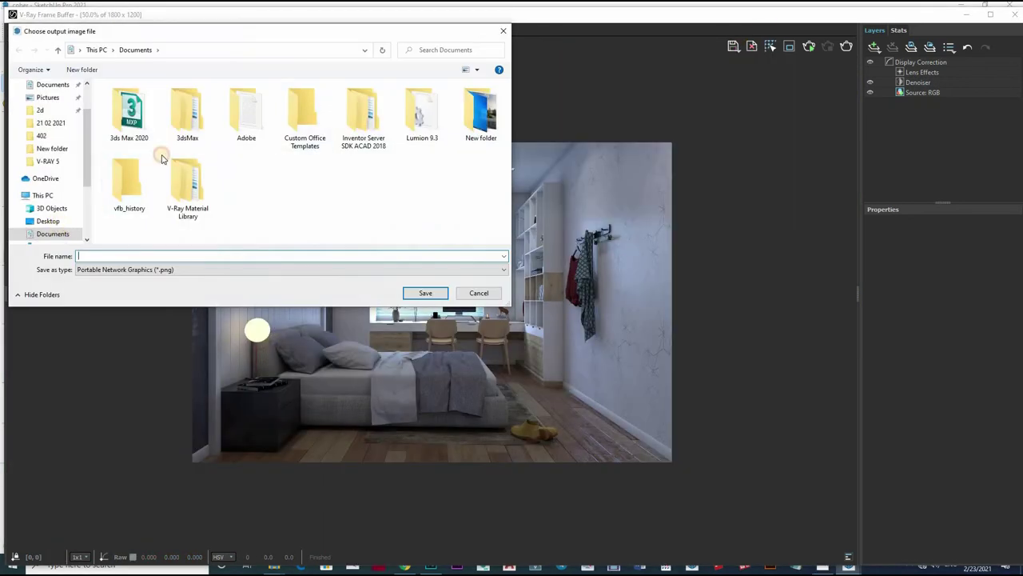
Save the side-view render as PNG file '3' in Desktop\V-RAY 5\2\PIC.
{"action": "left_click", "coordinate": [48, 221]}
{"action": "scroll", "coordinate": [144, 187], "scroll_direction": "down", "scroll_amount": 5}
{"action": "scroll", "coordinate": [176, 128], "scroll_direction": "down", "scroll_amount": 3}
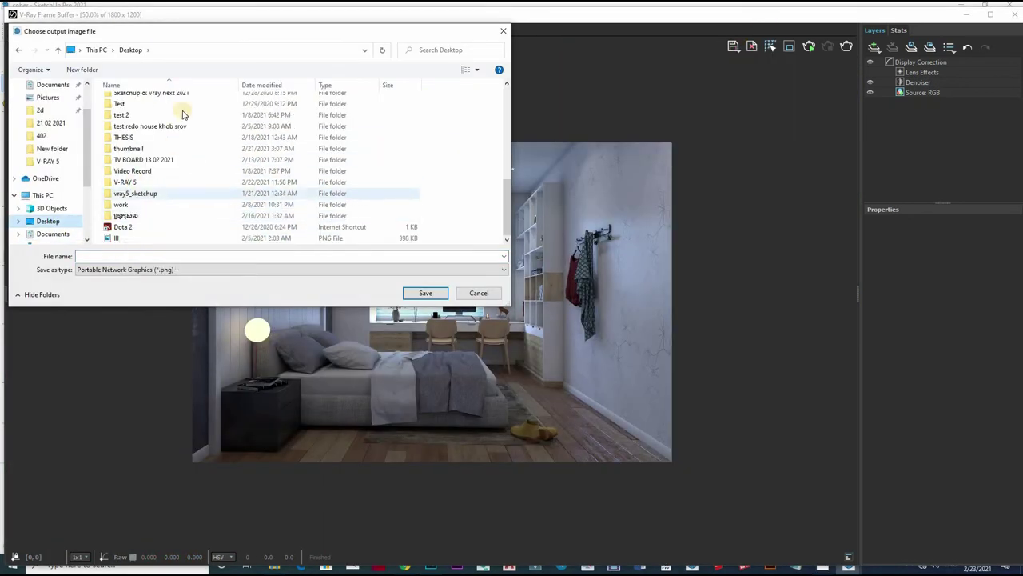
{"action": "double_click", "coordinate": [125, 182]}
{"action": "double_click", "coordinate": [128, 116]}
{"action": "double_click", "coordinate": [128, 116]}
{"action": "left_click", "coordinate": [136, 254]}
{"action": "type", "text": "3"}
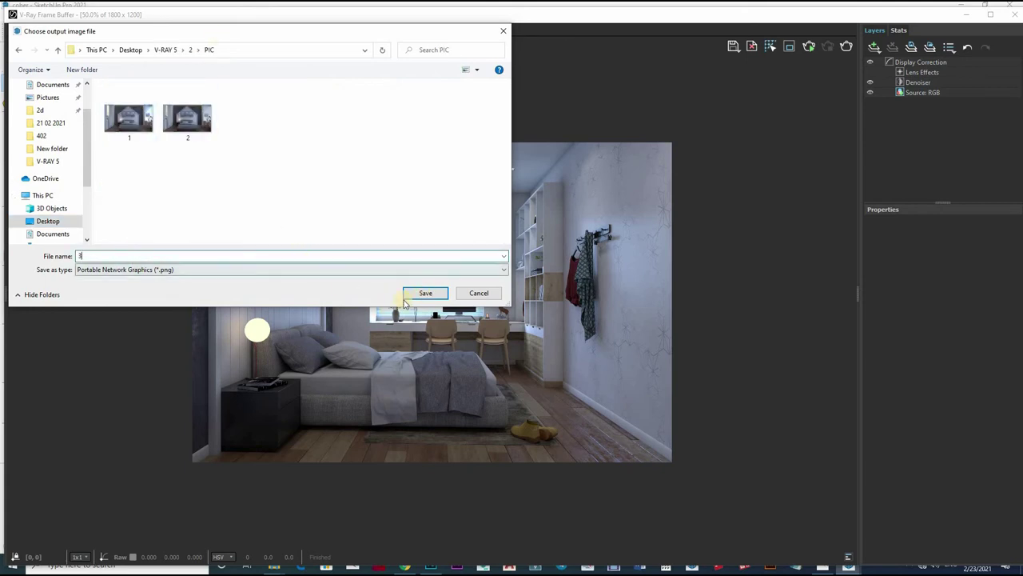
{"action": "left_click", "coordinate": [424, 294]}
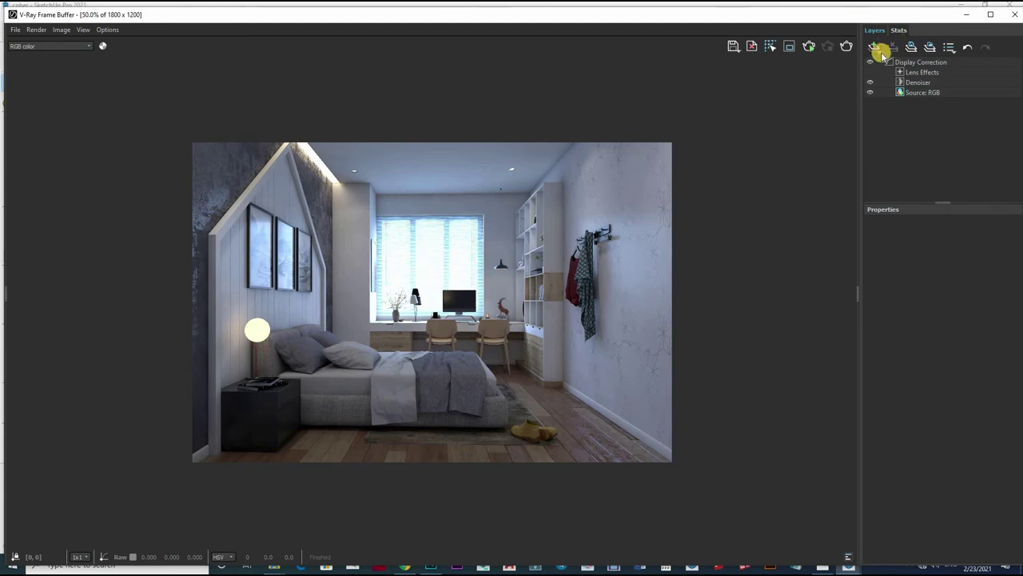
Add an Exposure layer with lower highlight burn, more contrast and exposure 0.330.
{"action": "left_click", "coordinate": [882, 48]}
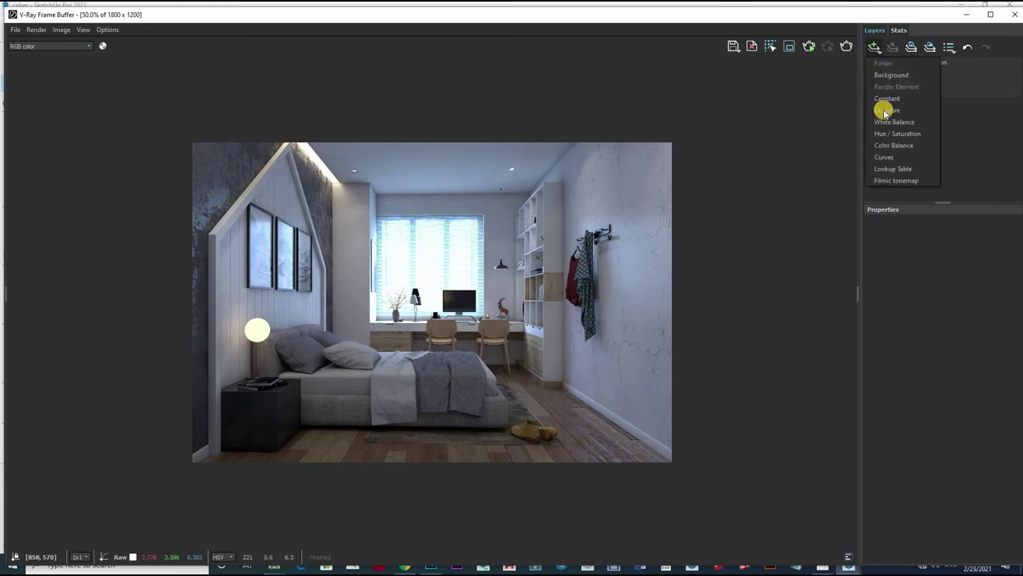
{"action": "left_click", "coordinate": [889, 112]}
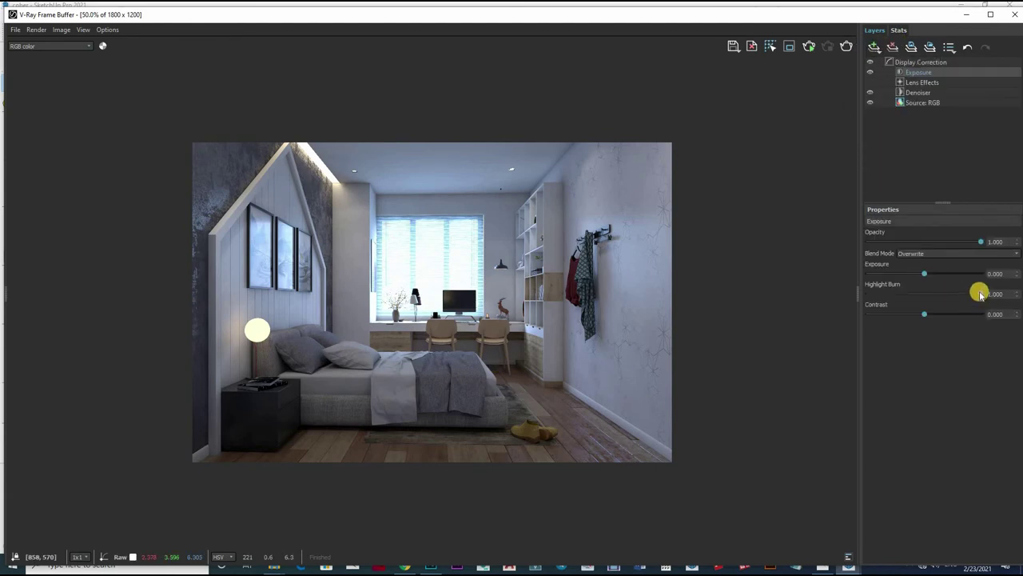
{"action": "left_click_drag", "start_coordinate": [933, 297], "coordinate": [879, 295]}
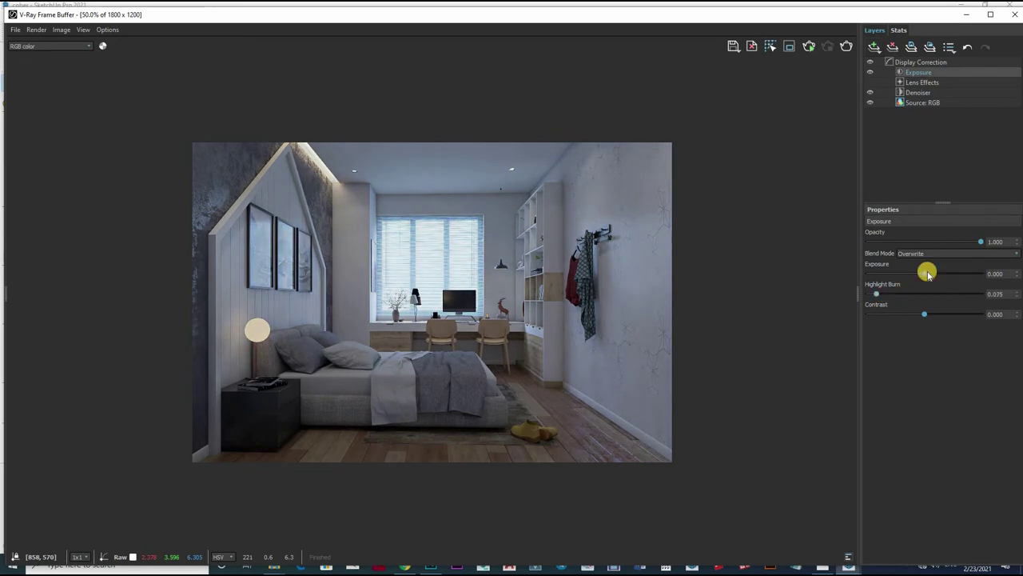
{"action": "left_click_drag", "start_coordinate": [943, 274], "coordinate": [930, 273]}
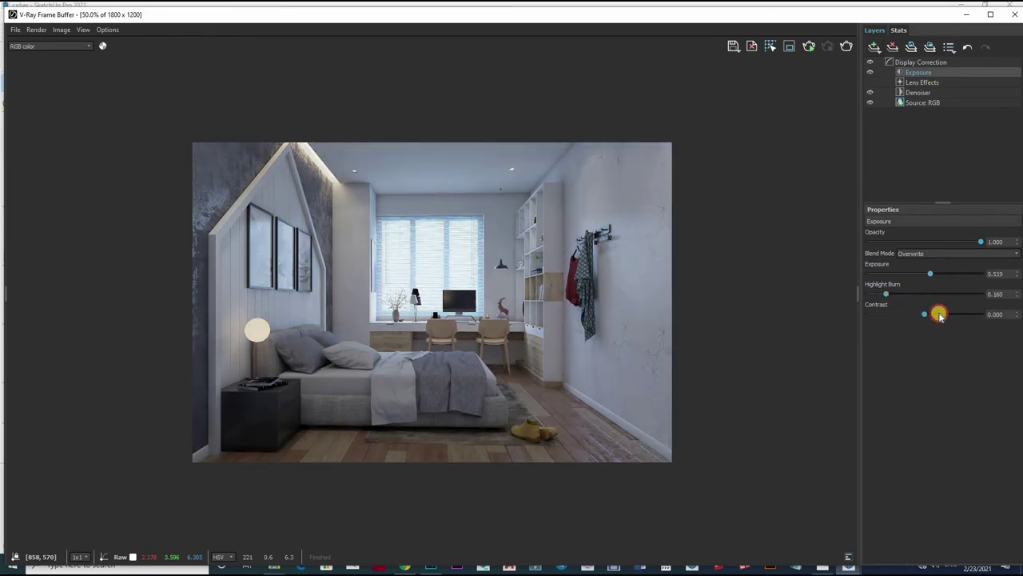
{"action": "left_click_drag", "start_coordinate": [939, 314], "coordinate": [937, 314]}
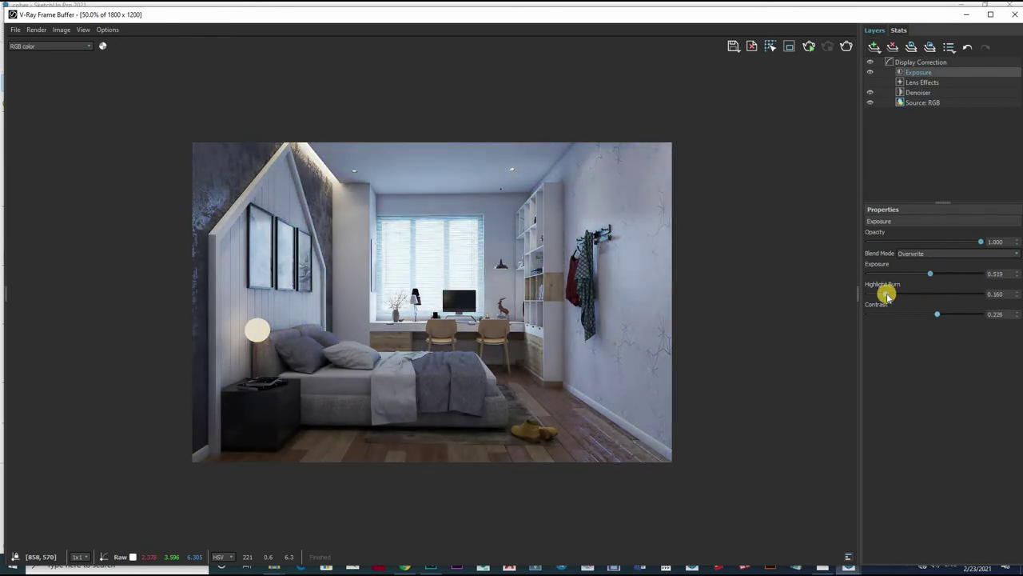
{"action": "left_click_drag", "start_coordinate": [936, 274], "coordinate": [928, 274]}
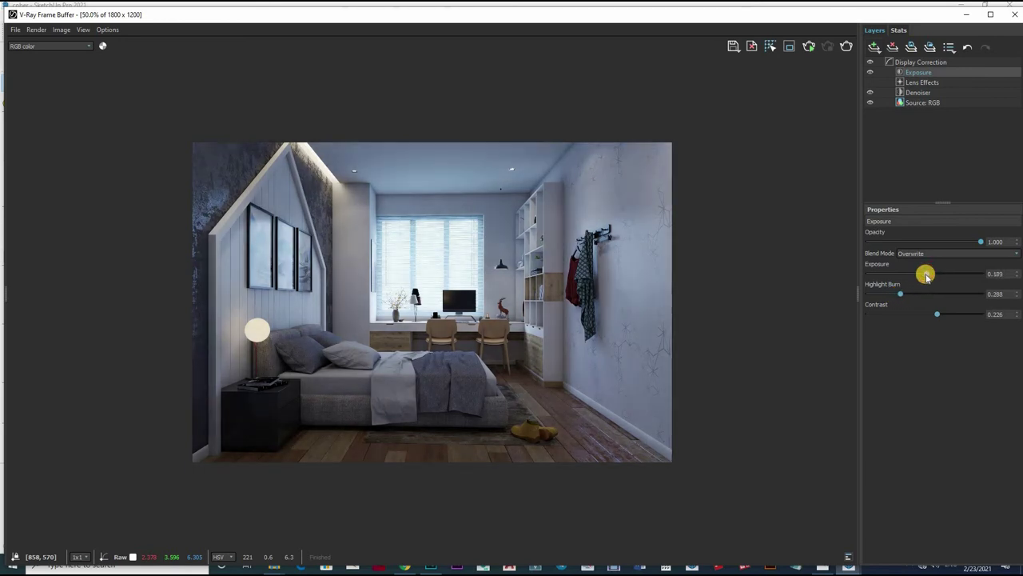
Add a Curves layer and drag curve points to brighten the shadows.
{"action": "left_click", "coordinate": [875, 48]}
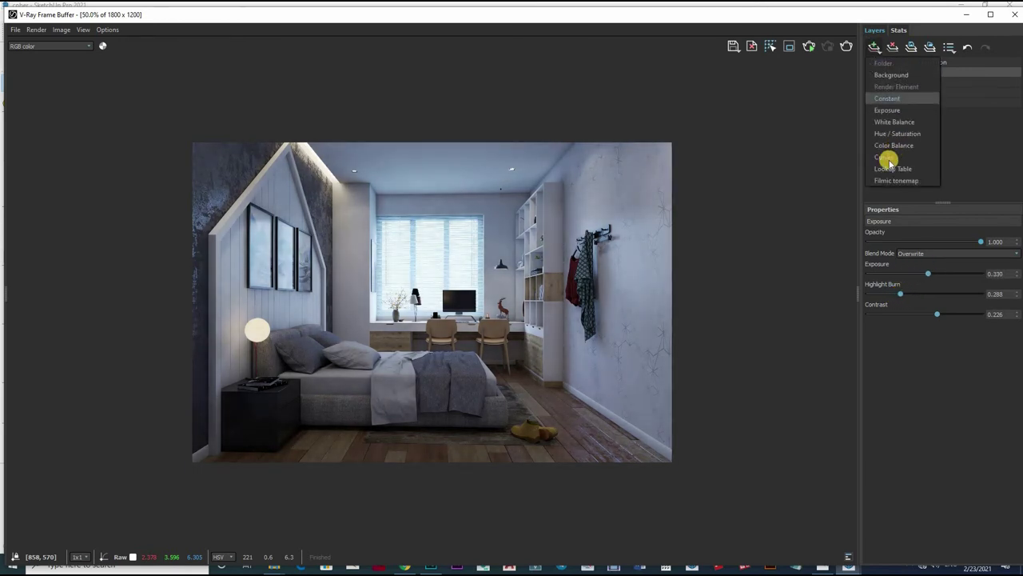
{"action": "left_click", "coordinate": [885, 157]}
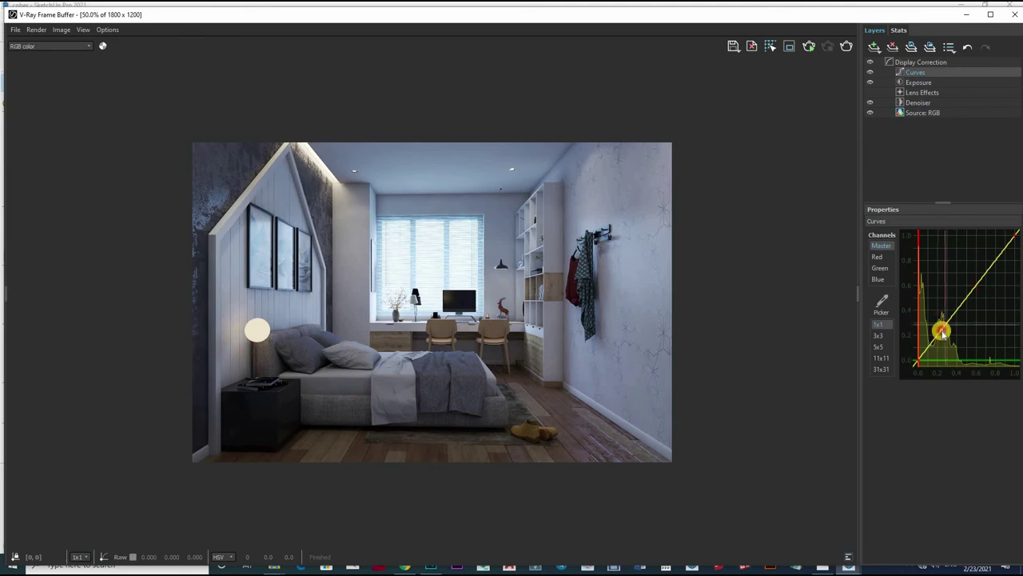
{"action": "mouse_move", "coordinate": [942, 330]}
{"action": "left_mouse_down"}
{"action": "mouse_move", "coordinate": [932, 308]}
{"action": "mouse_move", "coordinate": [974, 280]}
{"action": "mouse_move", "coordinate": [987, 256]}
{"action": "mouse_move", "coordinate": [1006, 282]}
{"action": "mouse_move", "coordinate": [999, 277]}
{"action": "left_mouse_up"}
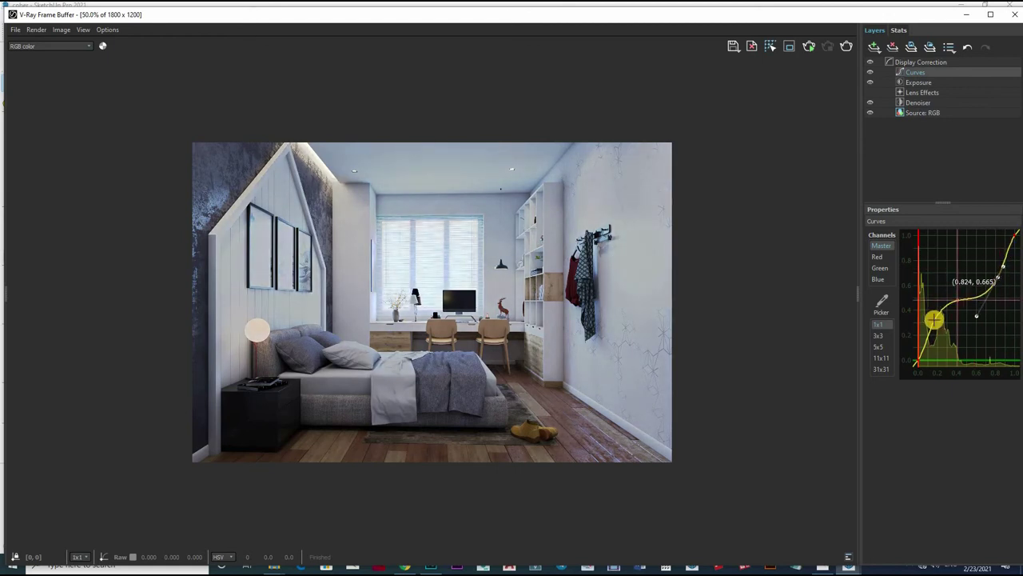
{"action": "mouse_move", "coordinate": [932, 315]}
{"action": "left_mouse_down"}
{"action": "mouse_move", "coordinate": [932, 336]}
{"action": "mouse_move", "coordinate": [938, 323]}
{"action": "left_mouse_up"}
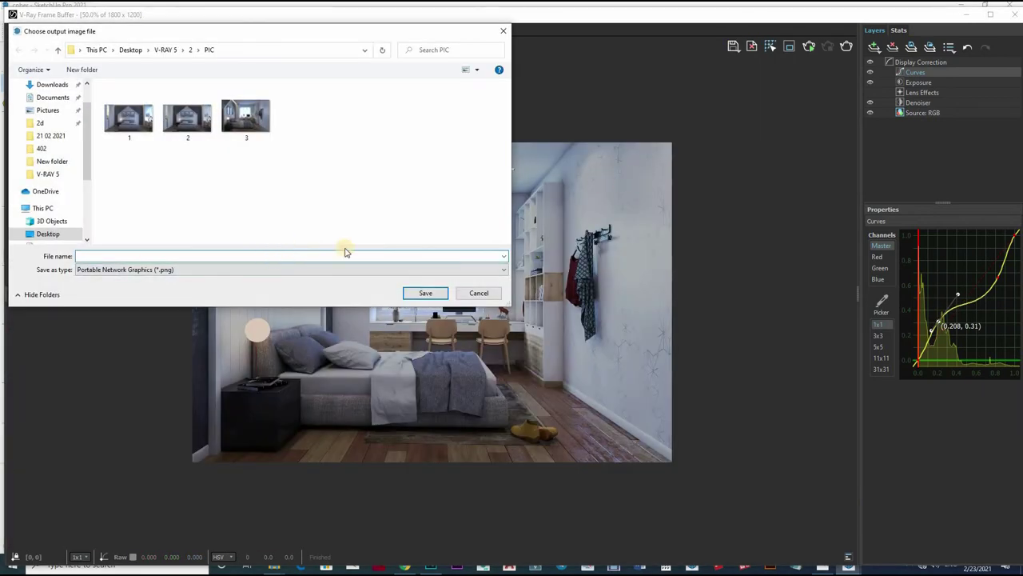
{"action": "type", "text": "4"}
Save the curves-corrected window-desk render as PNG file '4' in the PIC folder.
{"action": "key", "text": "Return"}
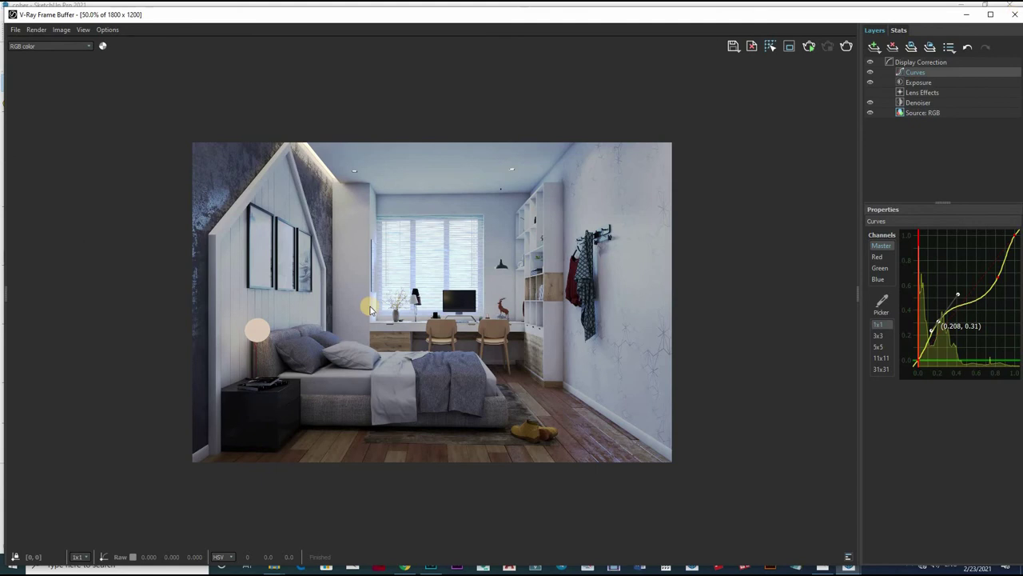